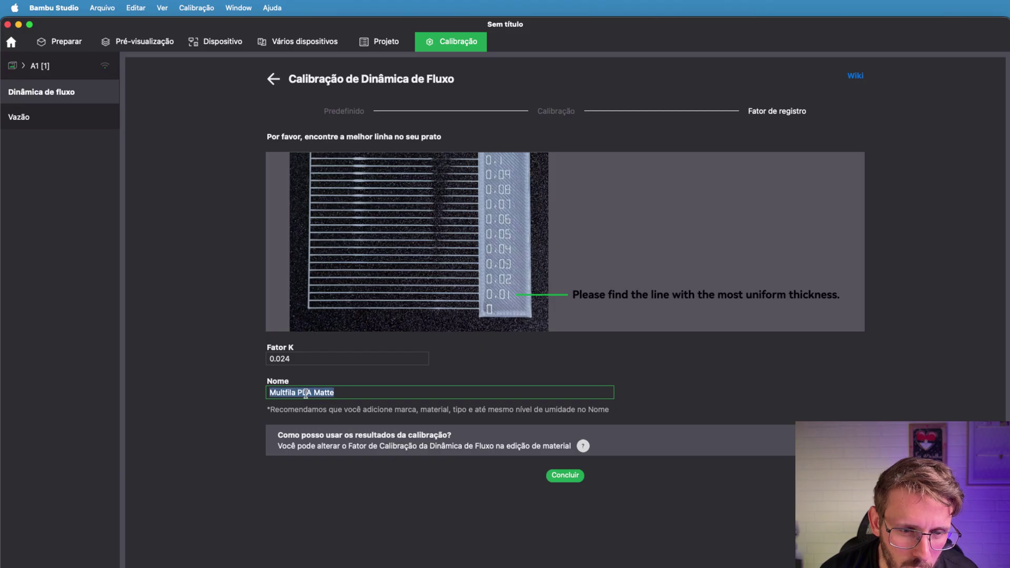
Name the flow dynamics calibration result "Padrão".
text(De)
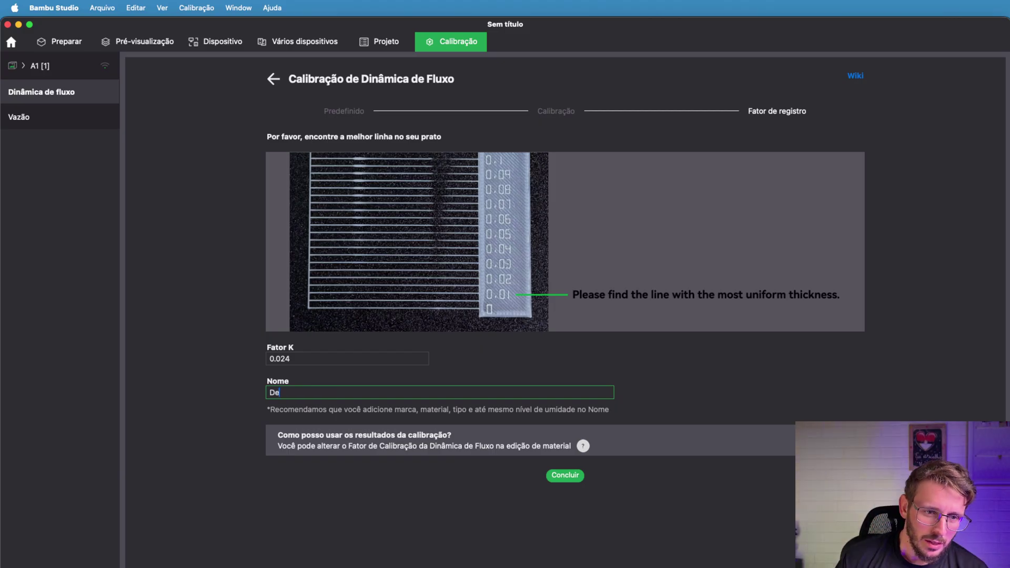
text(fault)
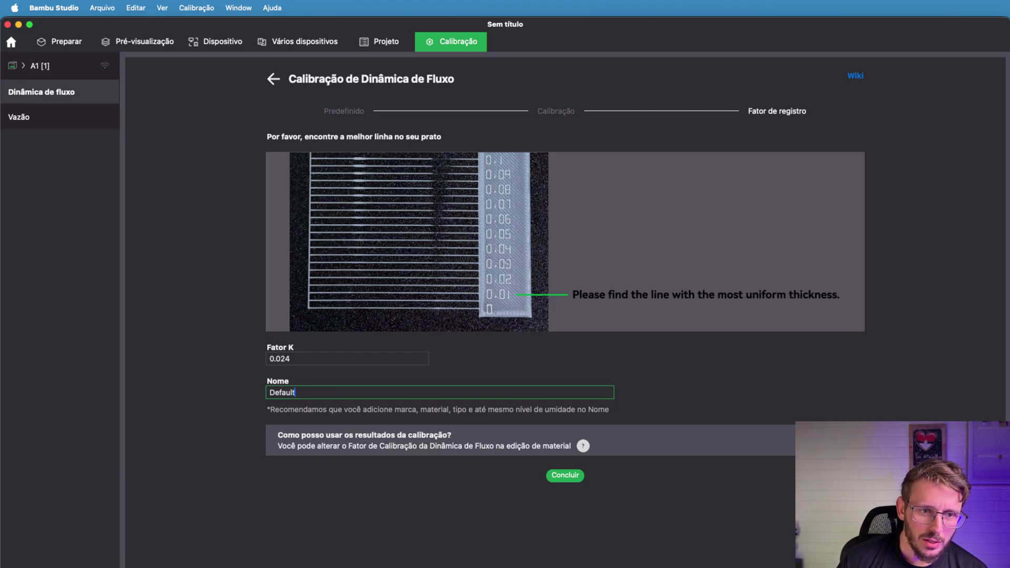
key(super+a)
text(Pad)
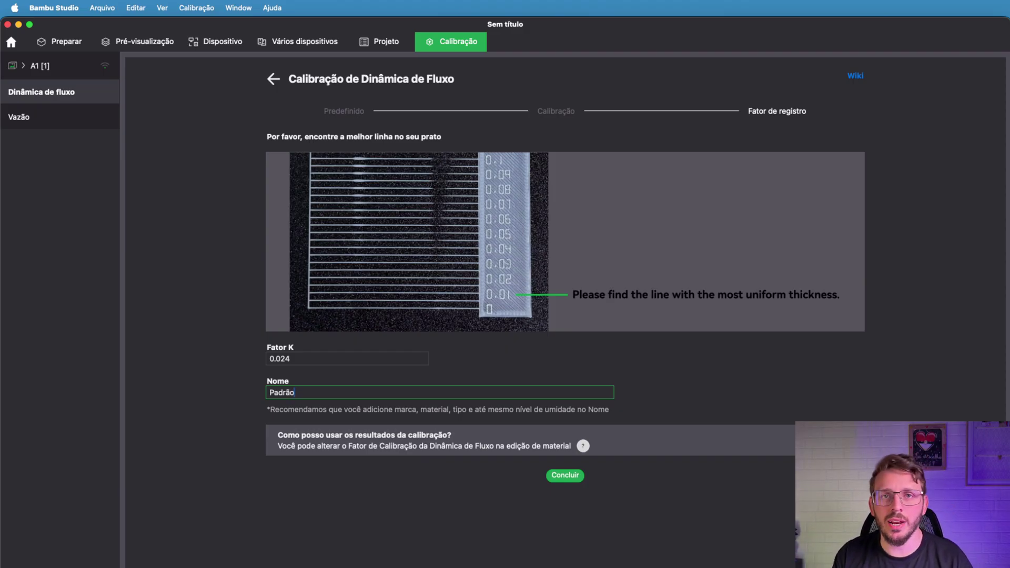
double_click(328, 396)
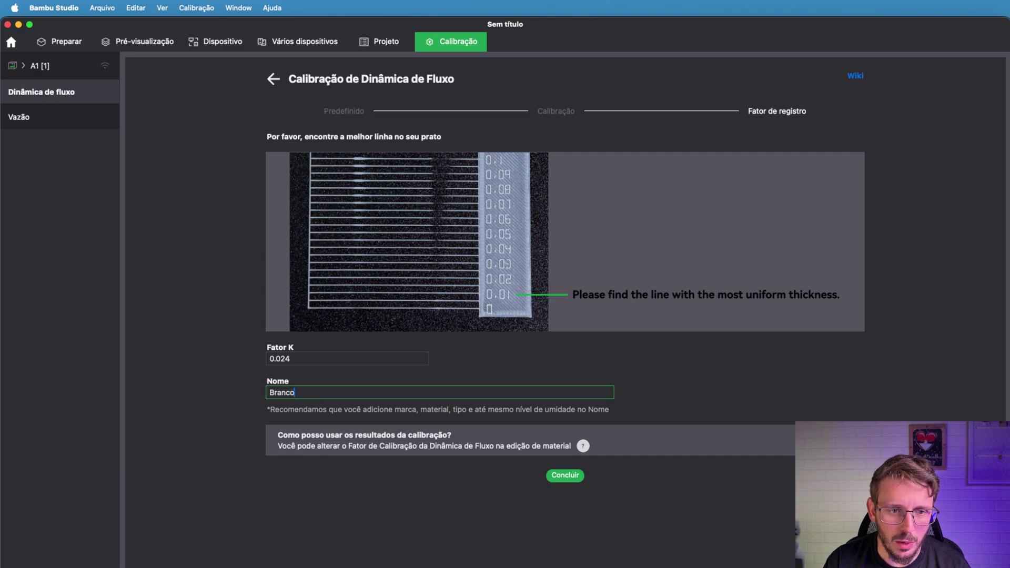
text(De)
key(BackSpace)
key(BackSpace)
text(pa)
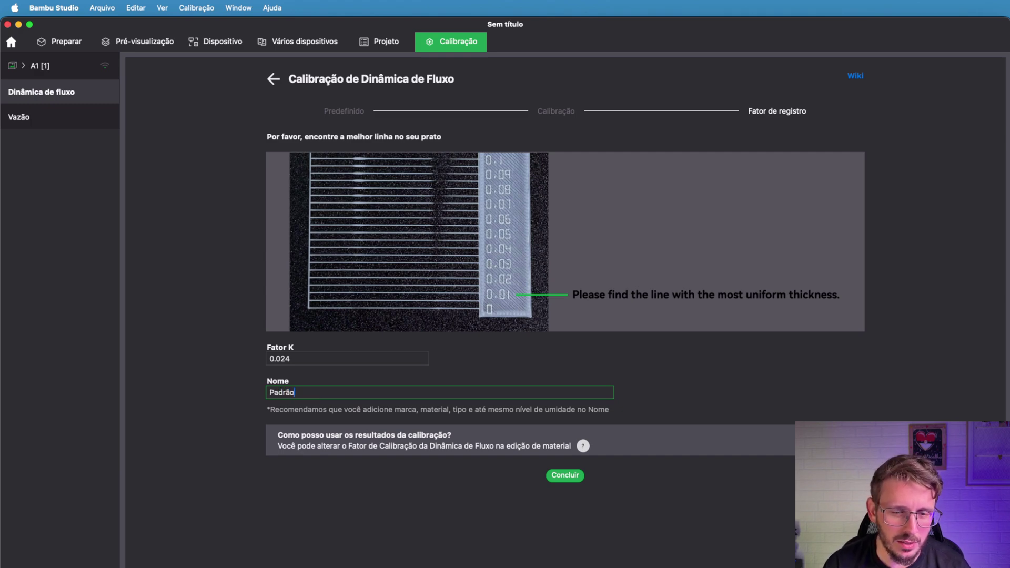
Set the K factor to 0,024 with a decimal comma and save the calibration result to the printer.
click(563, 476)
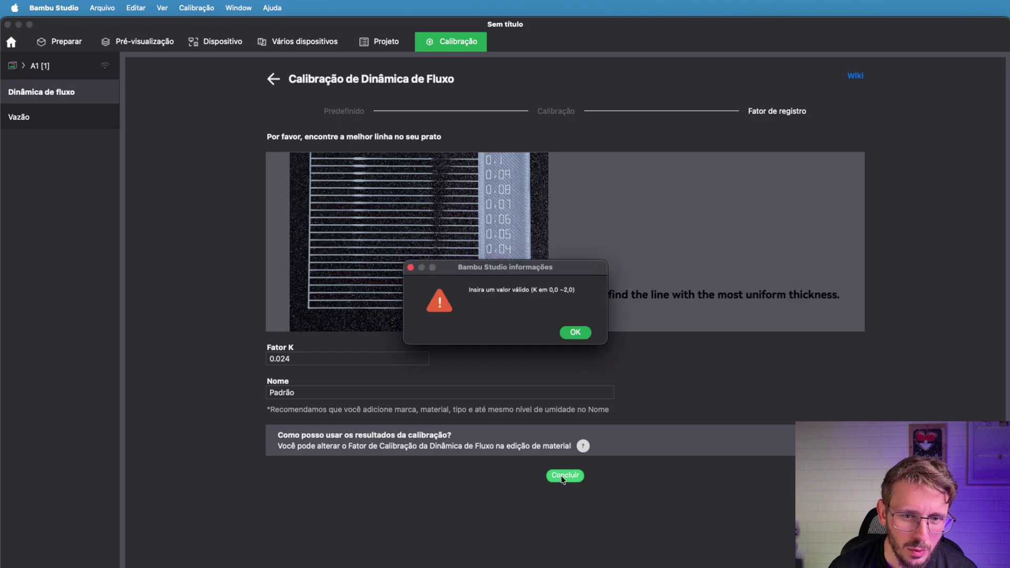
key(Return)
click(563, 477)
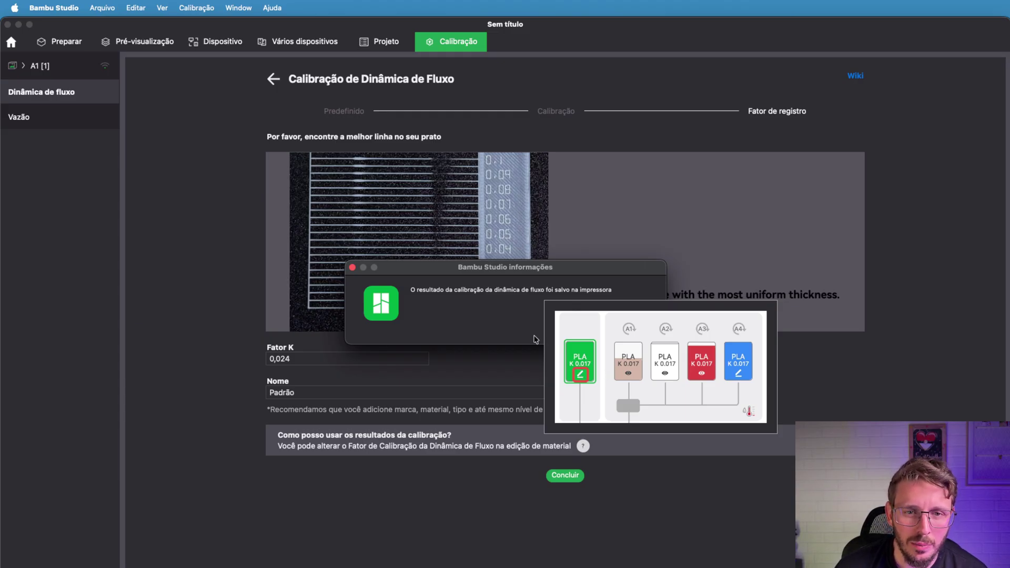
click(633, 333)
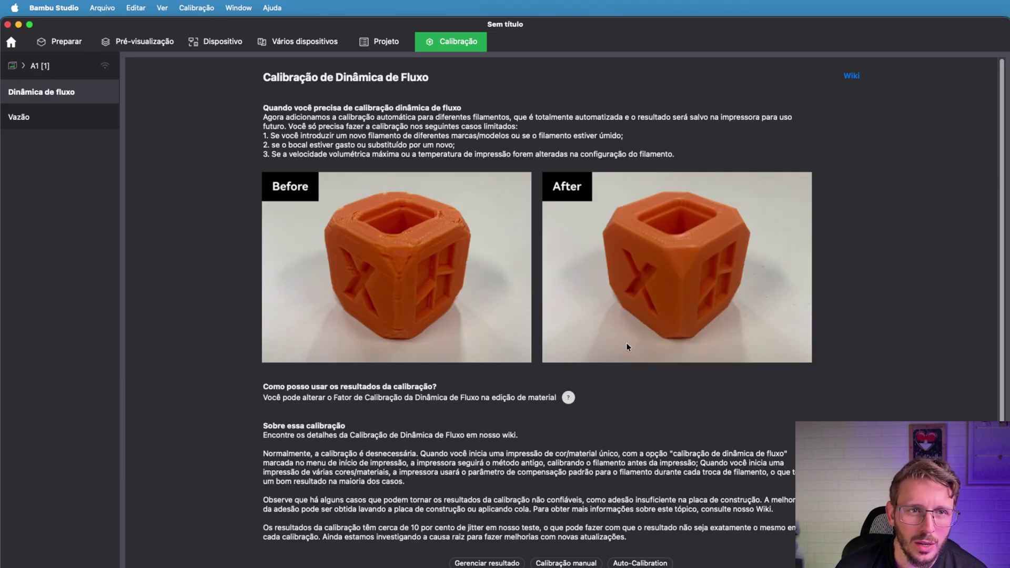
Compare the K factors of the two PA profiles named "Padrão" in the AMS material settings of slot A3.
click(240, 50)
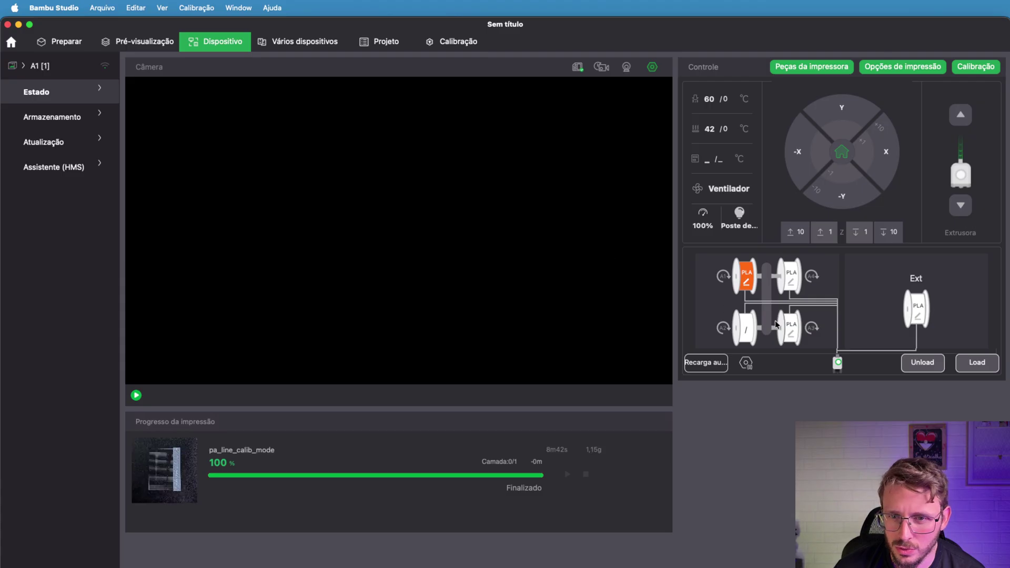
click(793, 335)
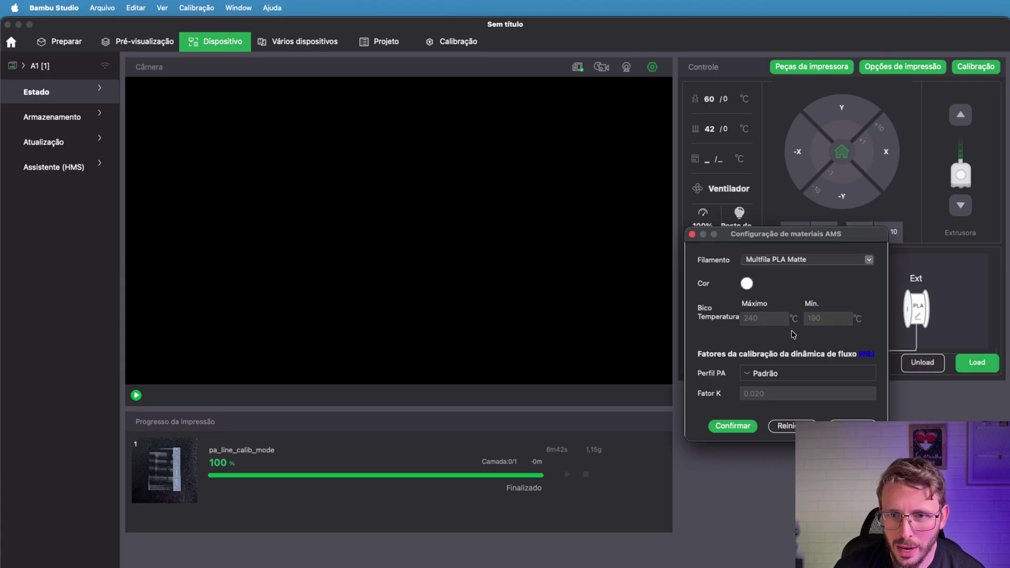
click(751, 378)
click(765, 408)
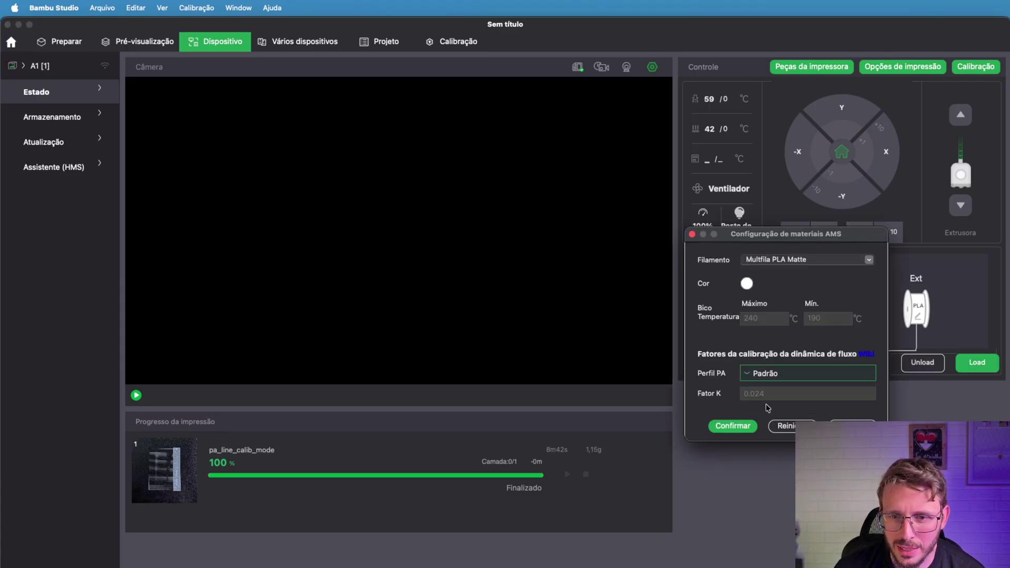
click(758, 376)
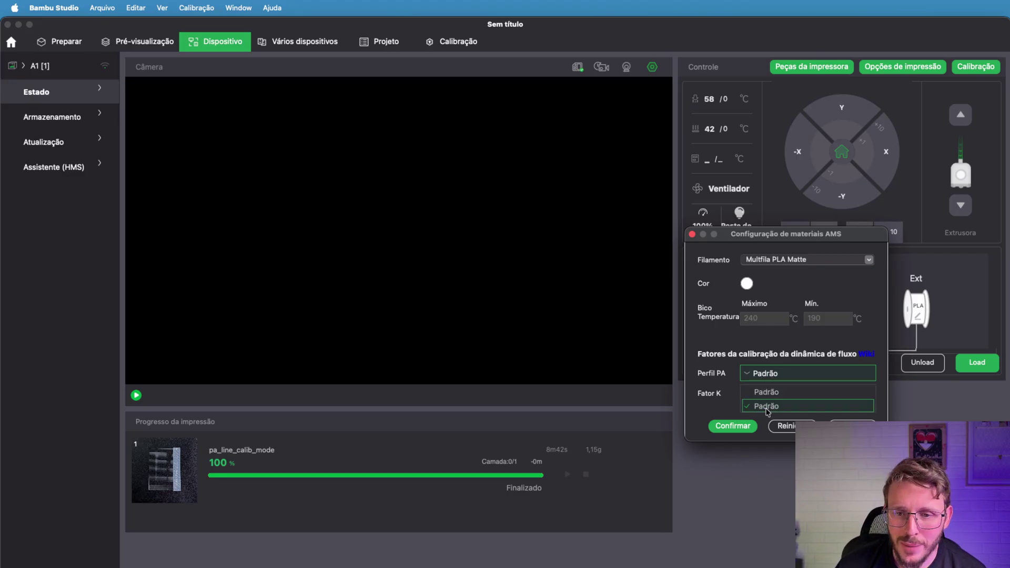
click(782, 394)
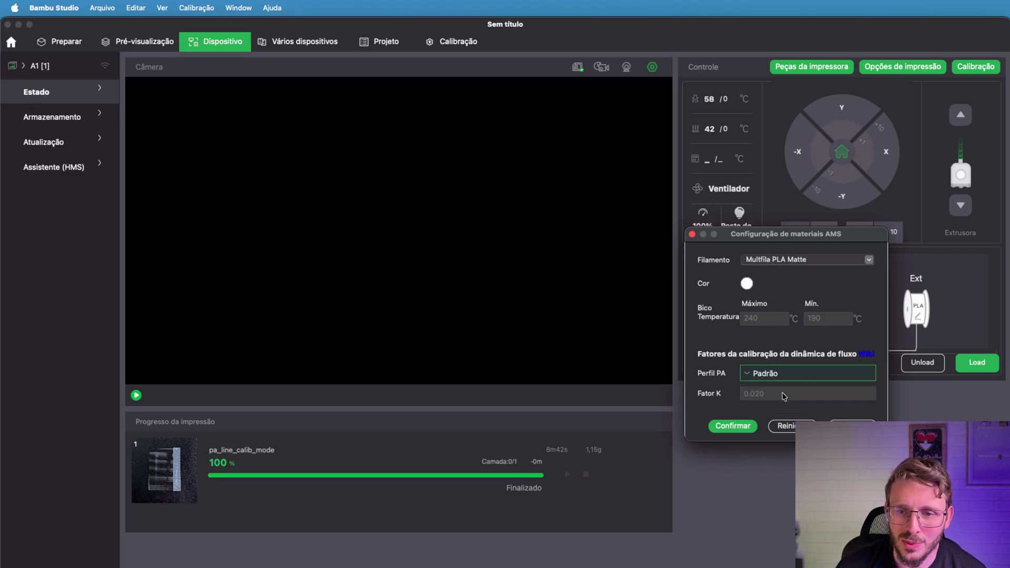
click(758, 377)
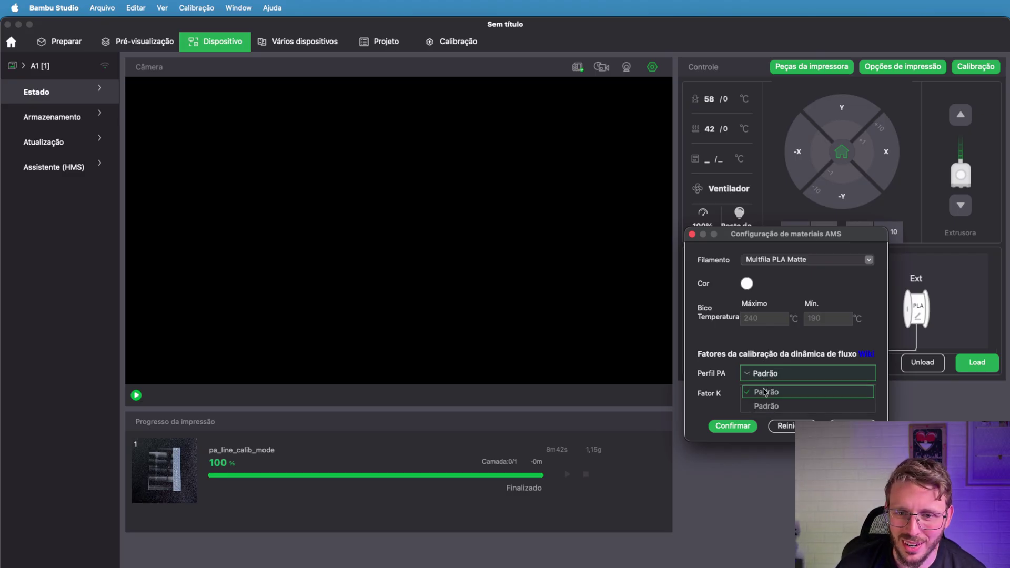
click(693, 234)
click(692, 235)
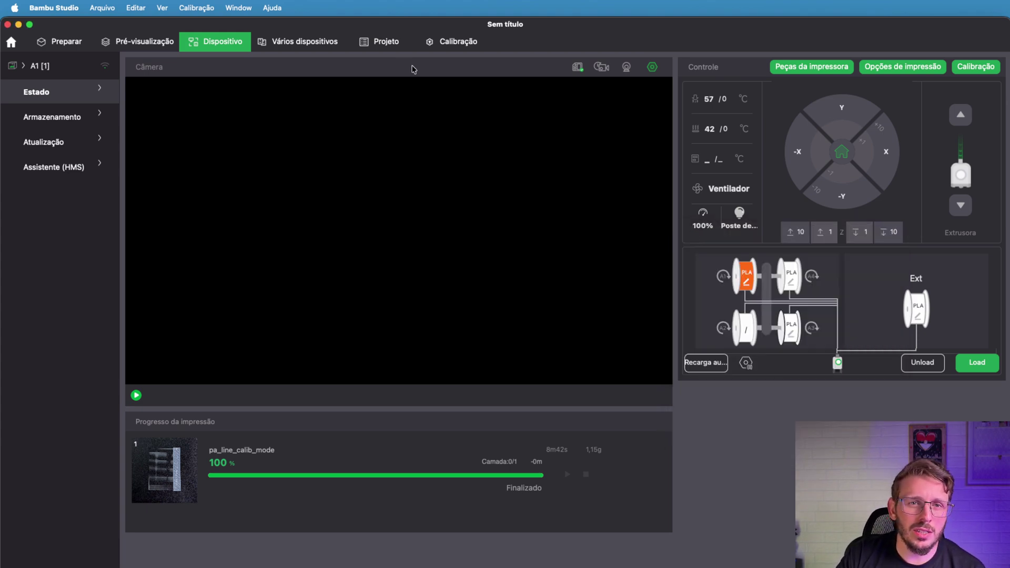
Rename the saved flow dynamics calibration result for Multfila PLA Matte as "Meu Padrão".
click(442, 43)
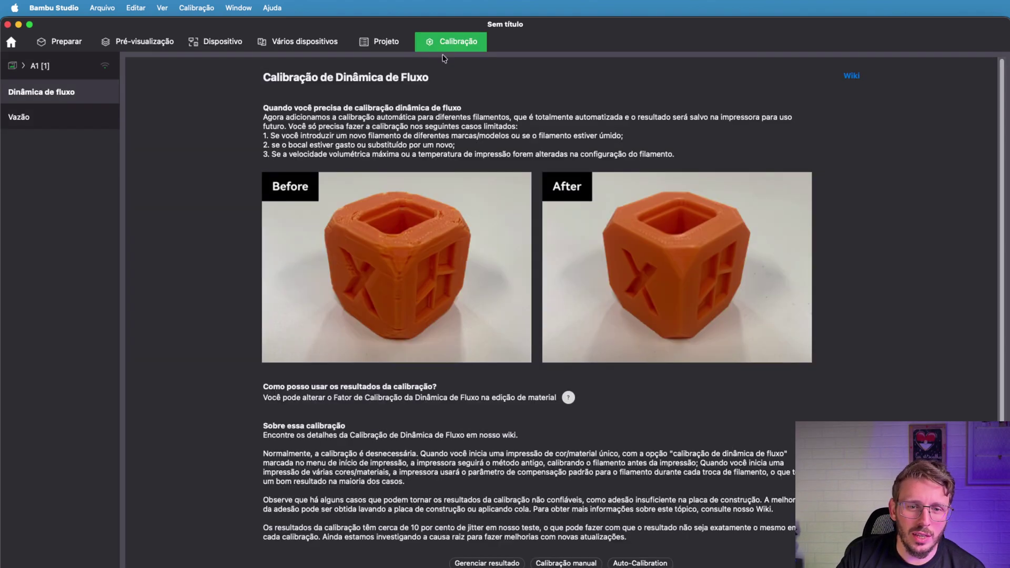
click(480, 563)
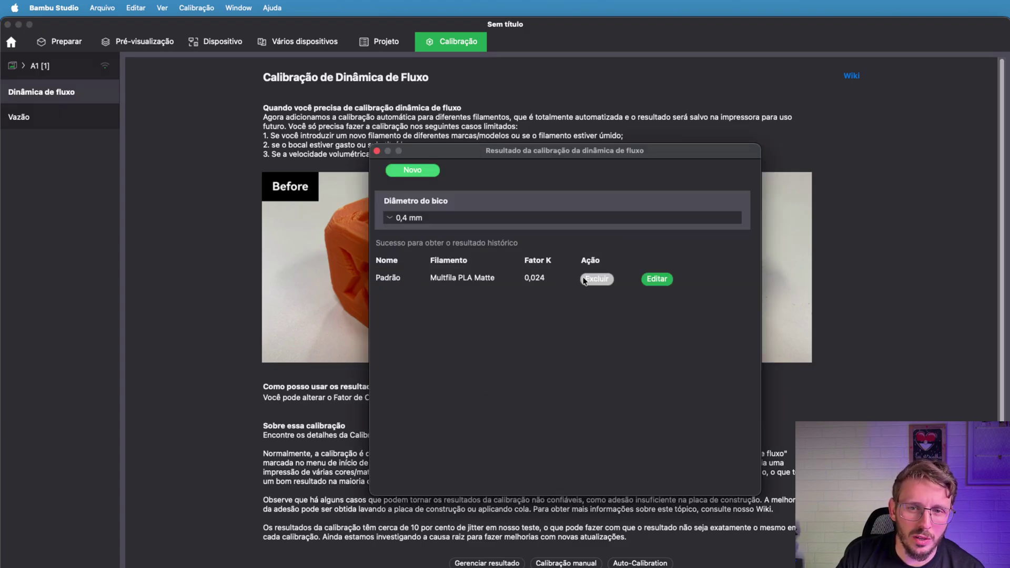
click(656, 279)
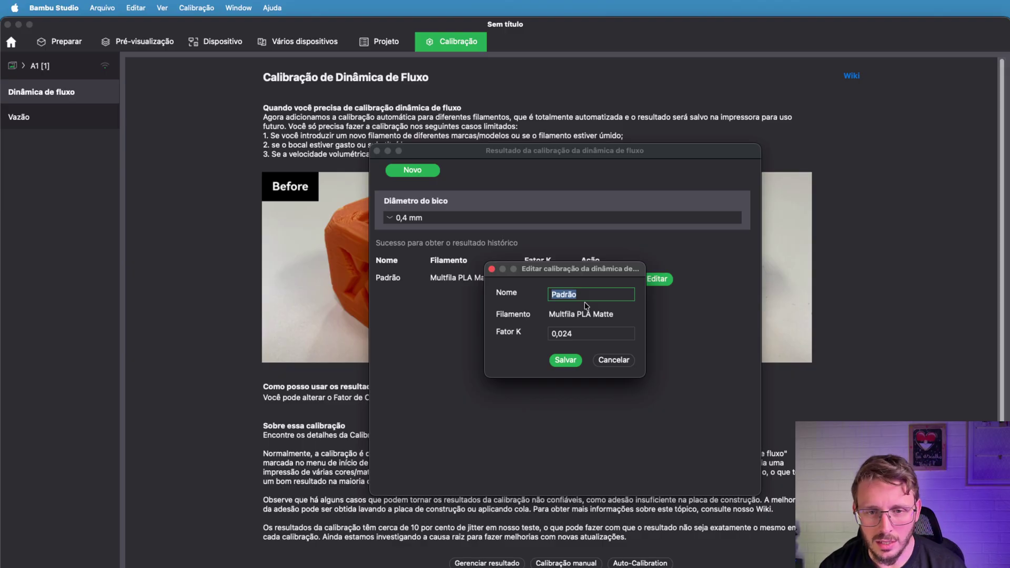
text(Meu Padrão)
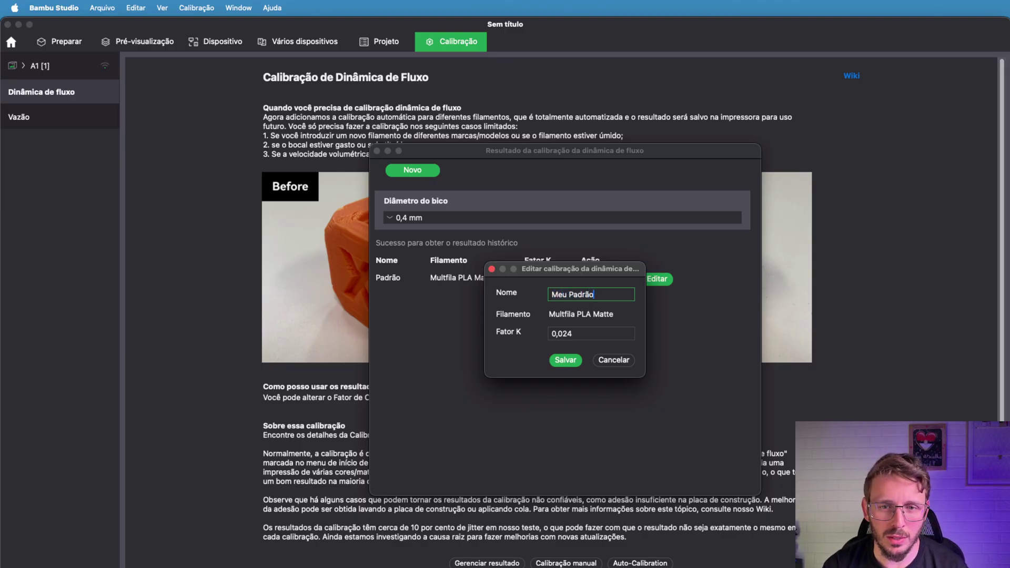
click(560, 365)
click(378, 151)
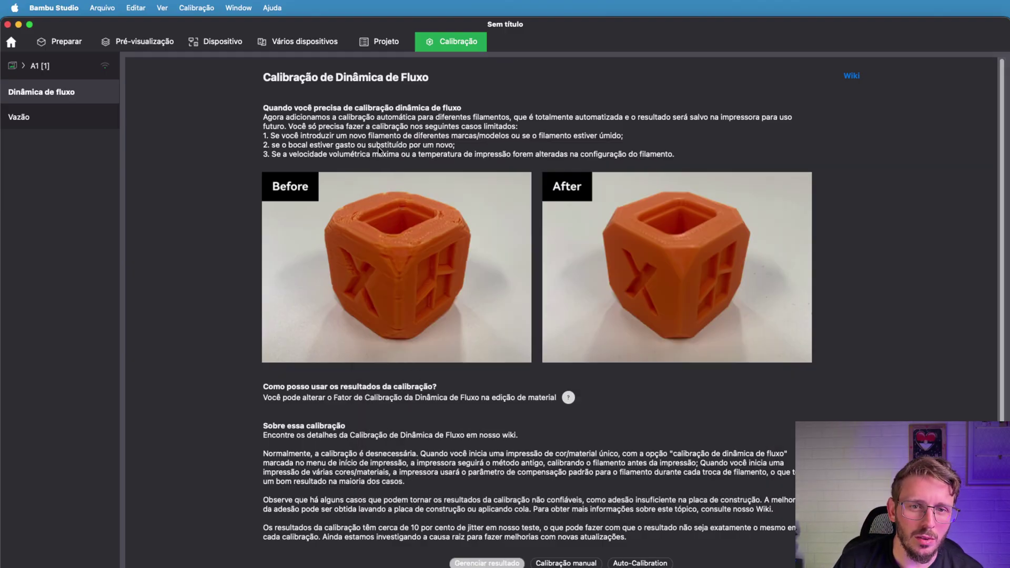
Assign the PA profile "Meu Padrão" to the Multfila PLA Matte filament in AMS slot A3.
click(226, 42)
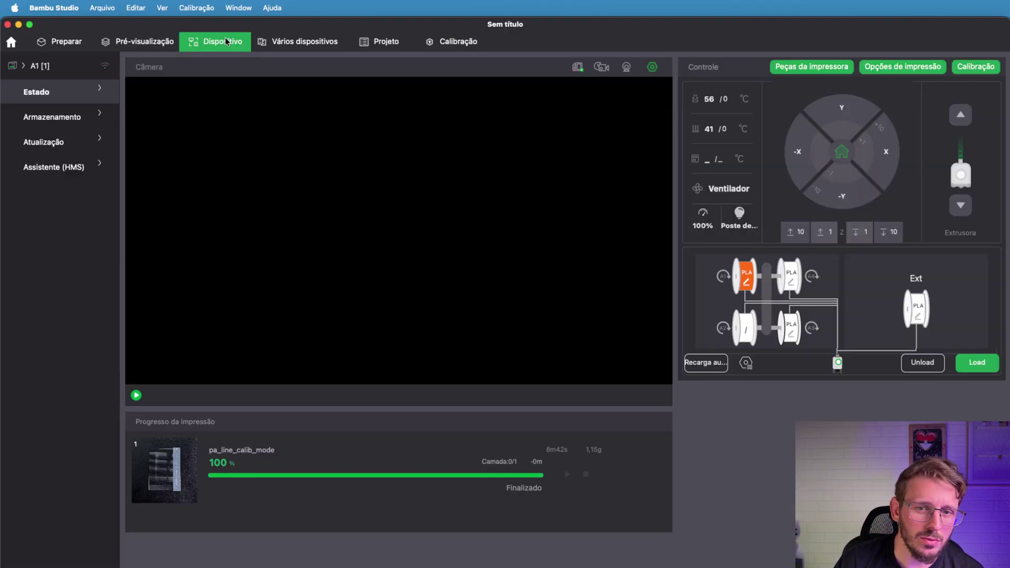
click(791, 333)
click(784, 374)
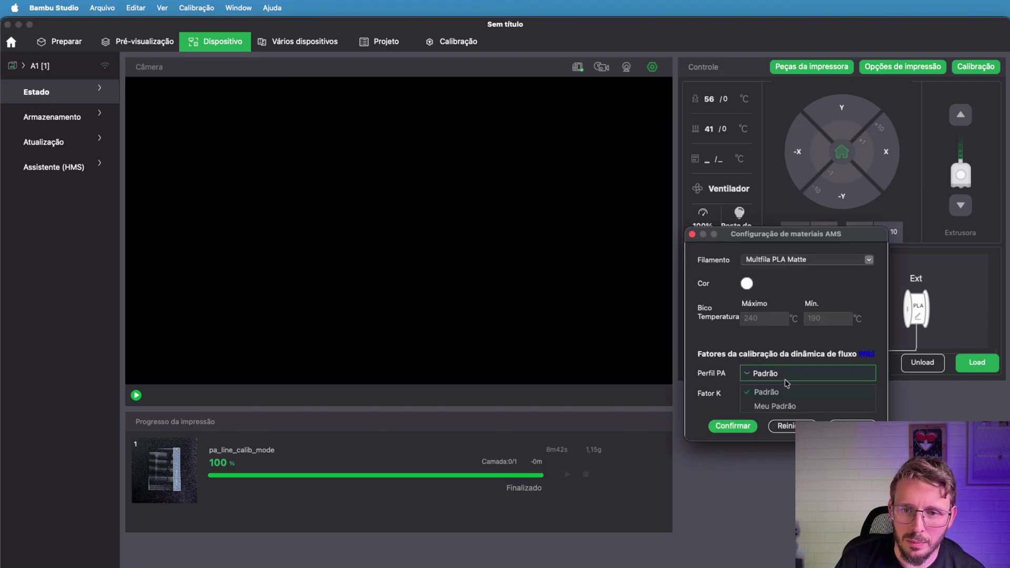
click(785, 408)
click(744, 428)
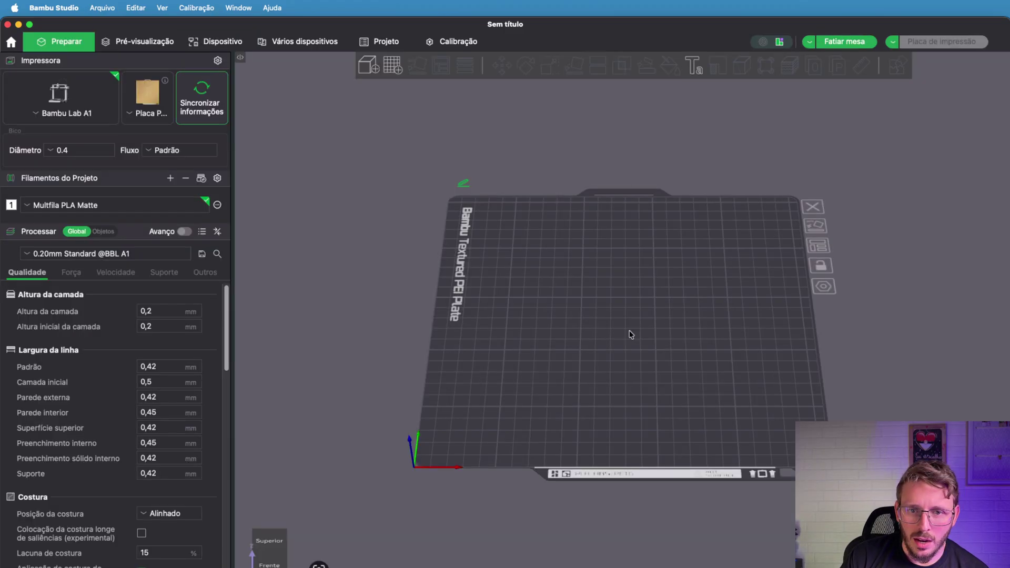
Add a primitive cube to the empty build plate and slice the plate.
right_click(632, 331)
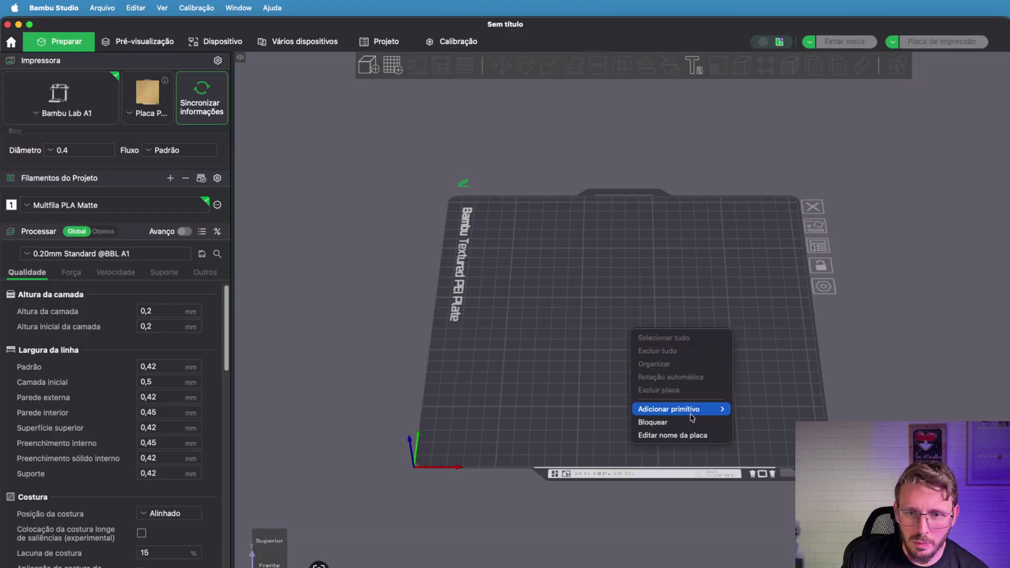
mouse_move(705, 409)
click(761, 419)
click(847, 47)
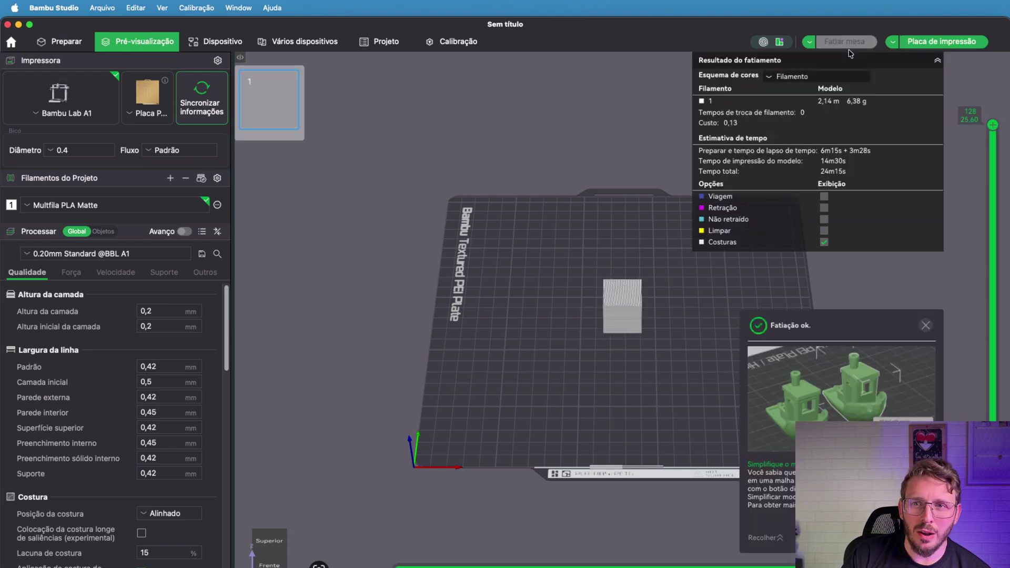
Turn off flow dynamics calibration in the cube's print job settings, then close them without sending the job.
click(942, 42)
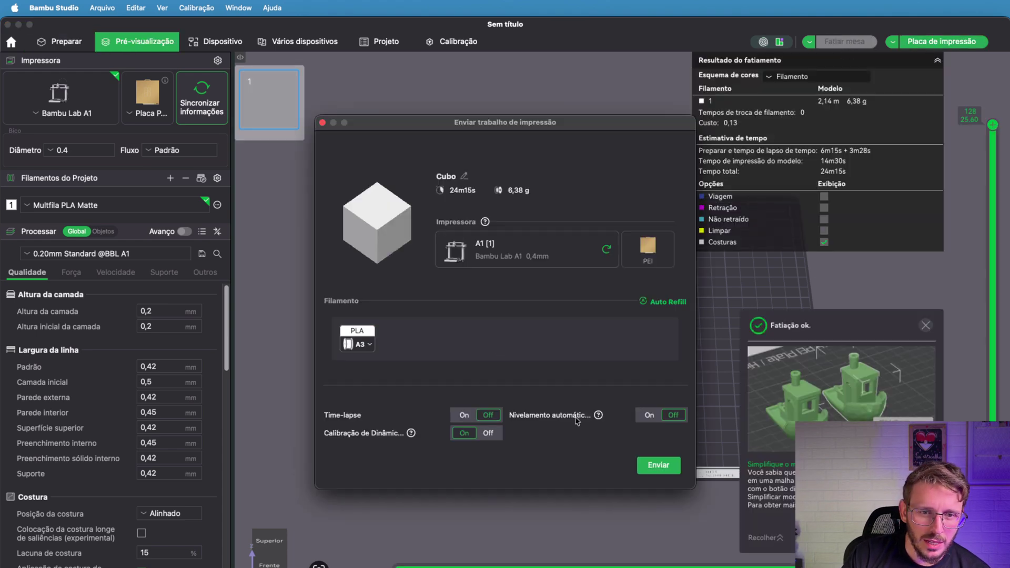
click(497, 436)
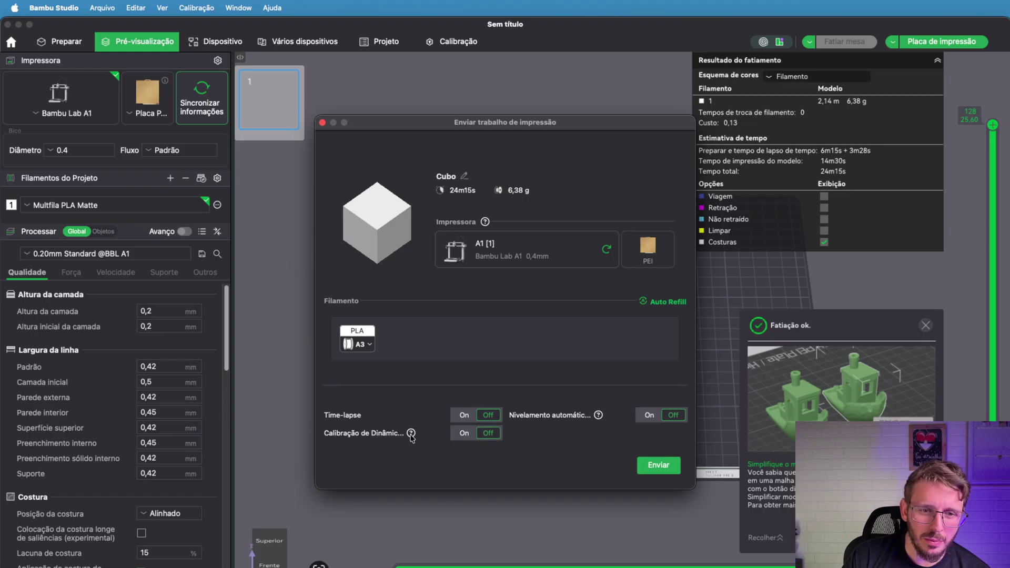
mouse_move(412, 436)
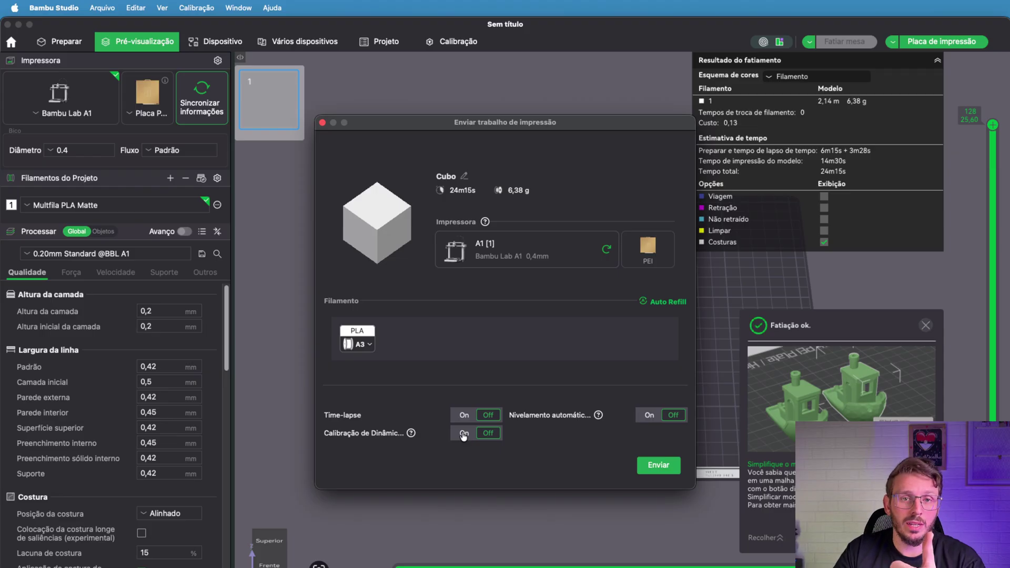
click(322, 122)
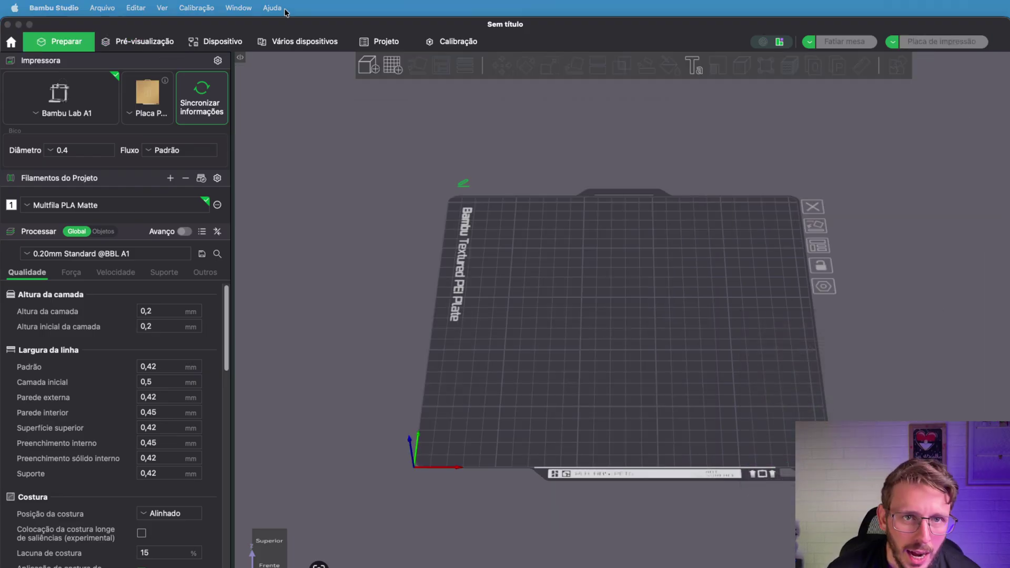
Run the complete manual flow rate calibration for Multfila PLA Matte in slot A3 and proceed to the first-pass block selection.
click(447, 42)
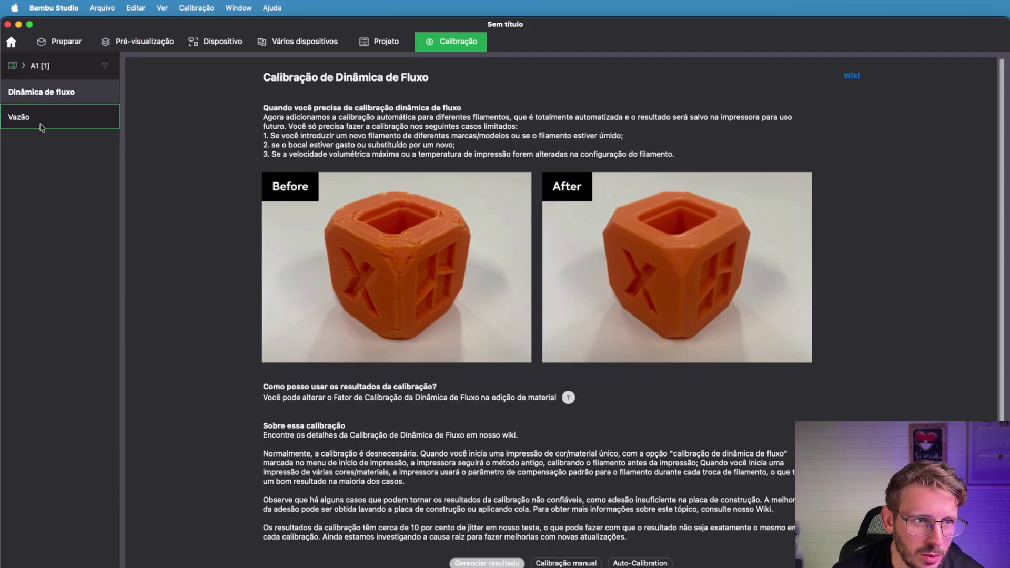
click(19, 121)
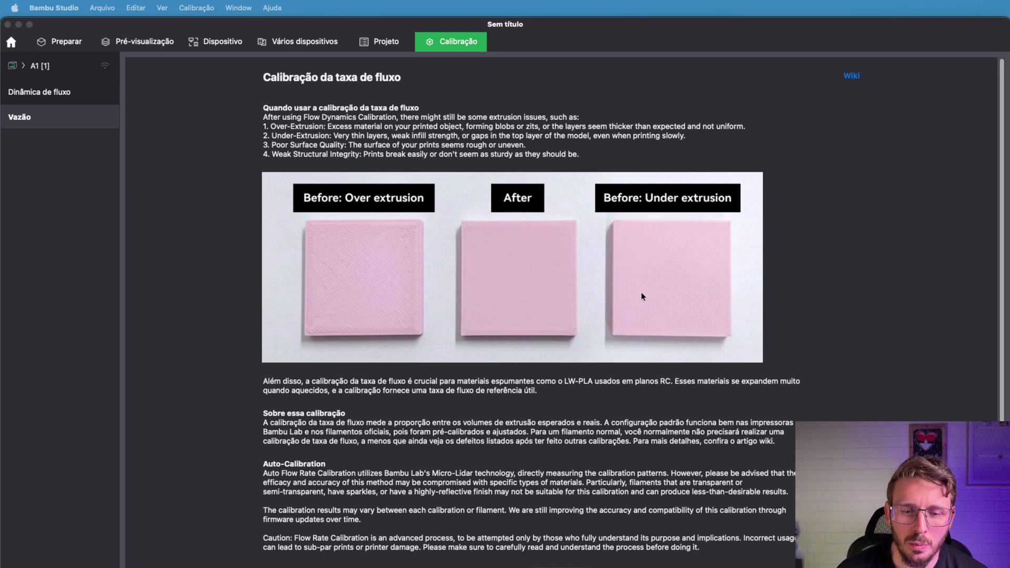
scroll(509, 335, down, 1)
click(562, 559)
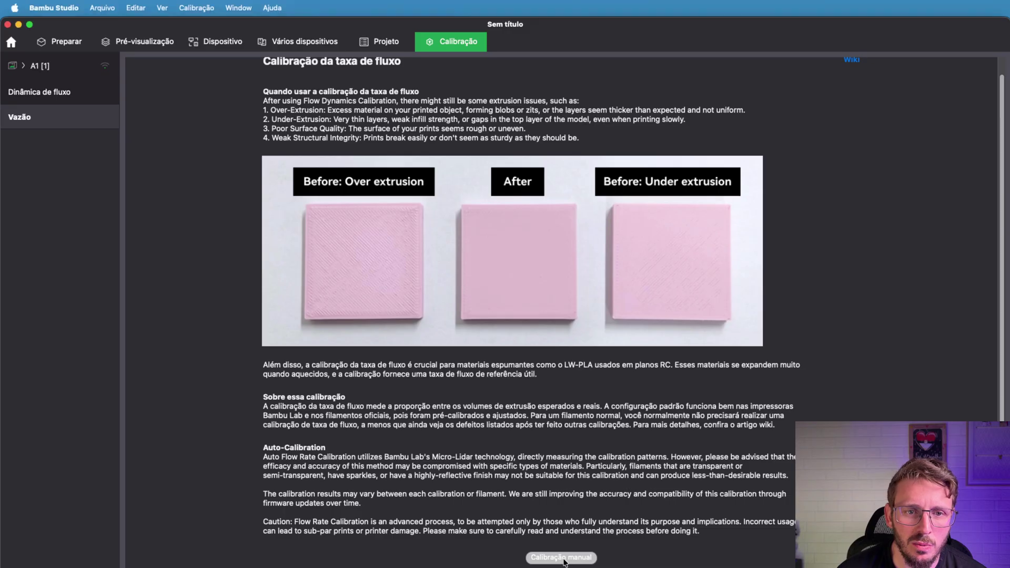
click(270, 417)
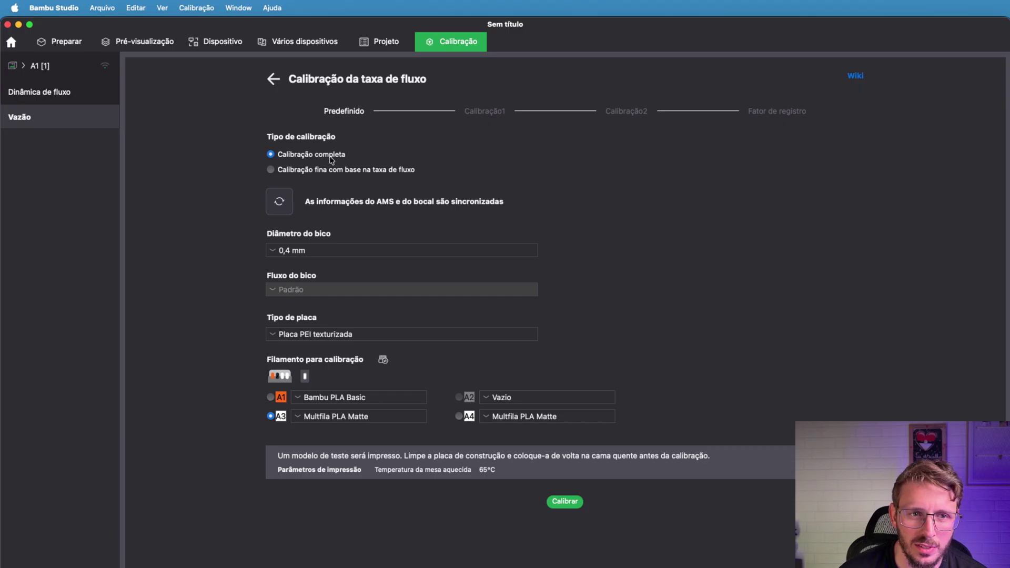
click(565, 502)
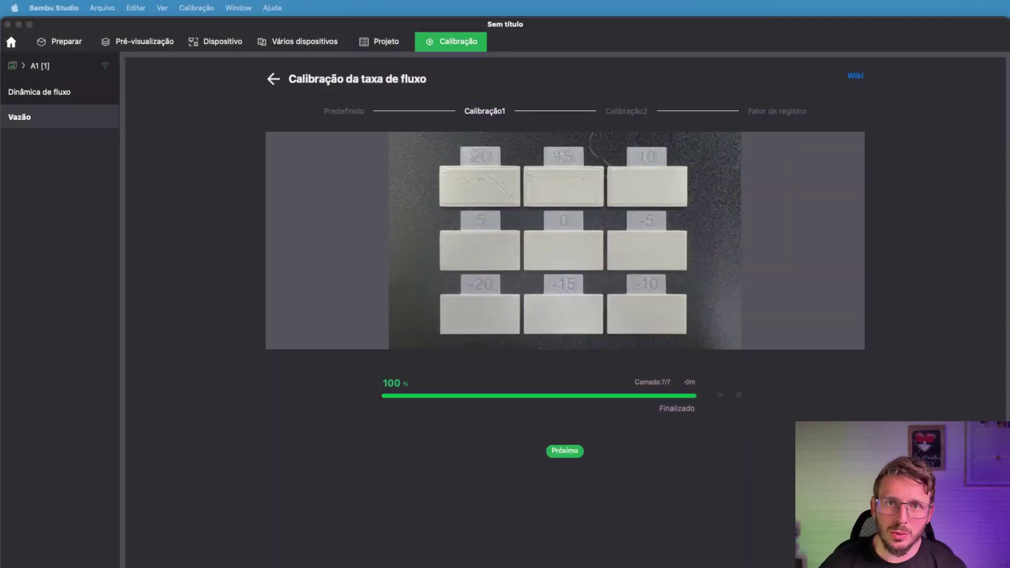
click(565, 451)
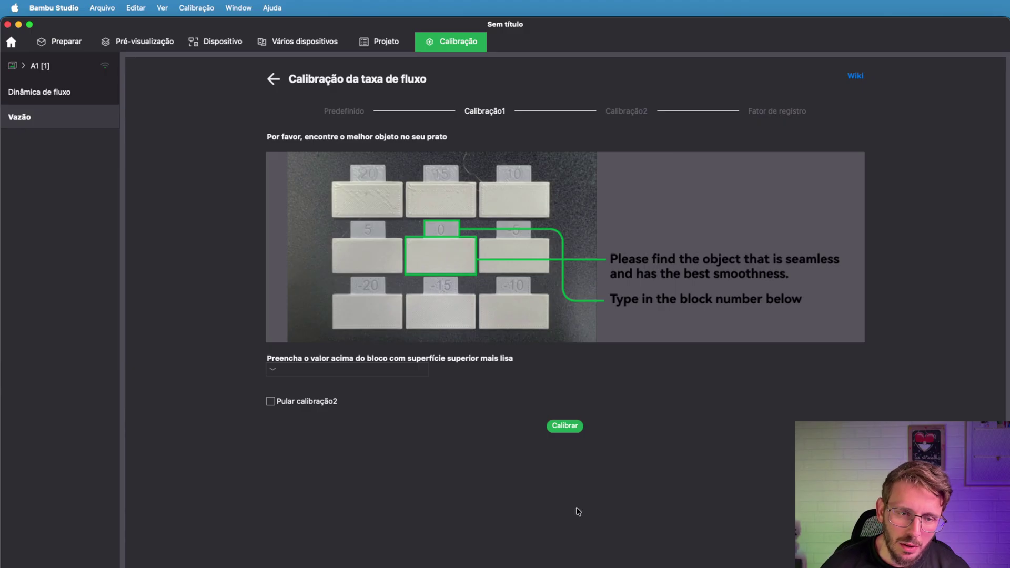
Set the first-pass flow rate calibration's smoothest block value to 0.
click(277, 370)
click(293, 447)
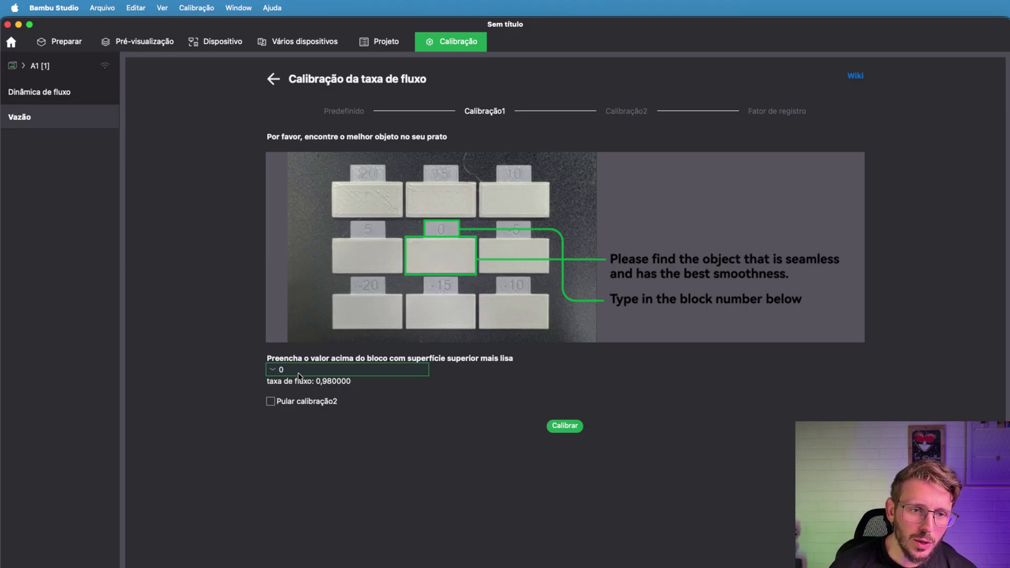
click(281, 368)
text(0)
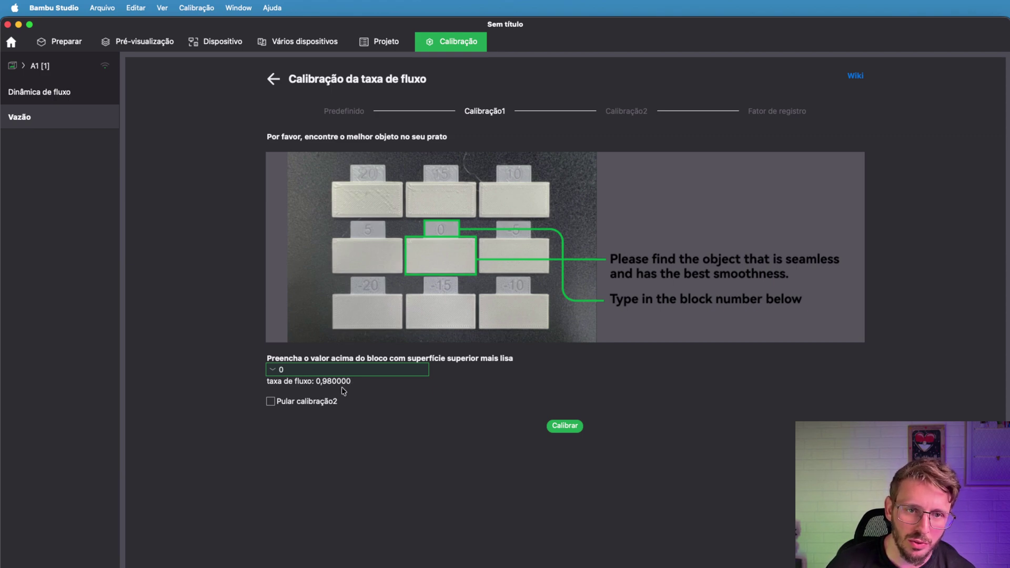
Try block value 10 for the first-pass calibration, and return the selection to 0.
click(300, 371)
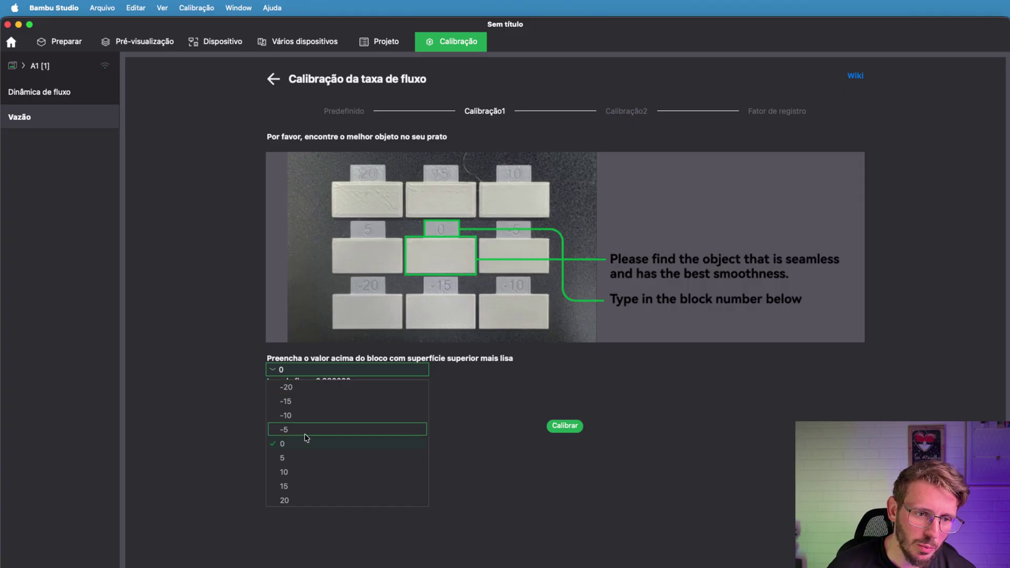
click(298, 473)
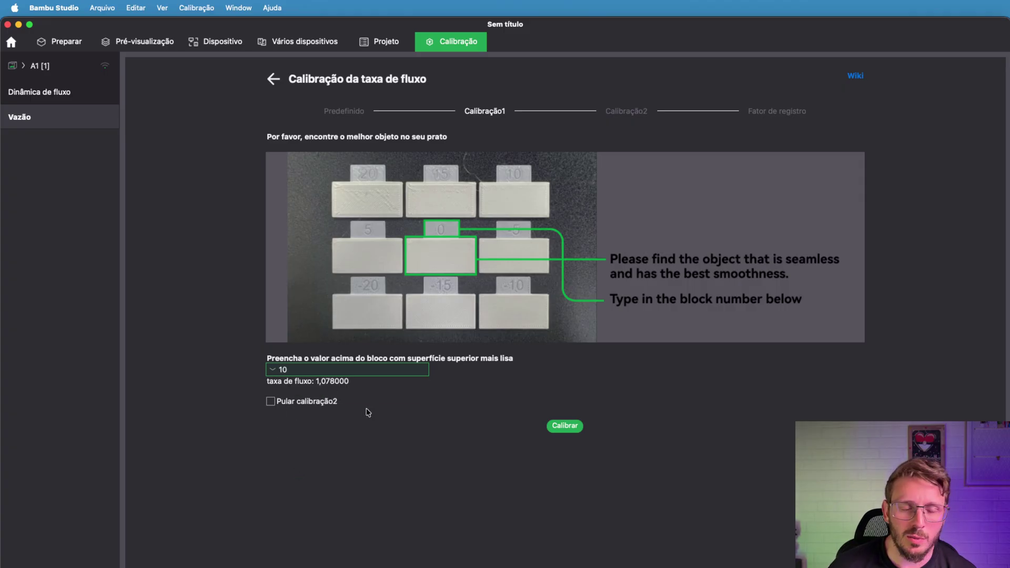
click(282, 372)
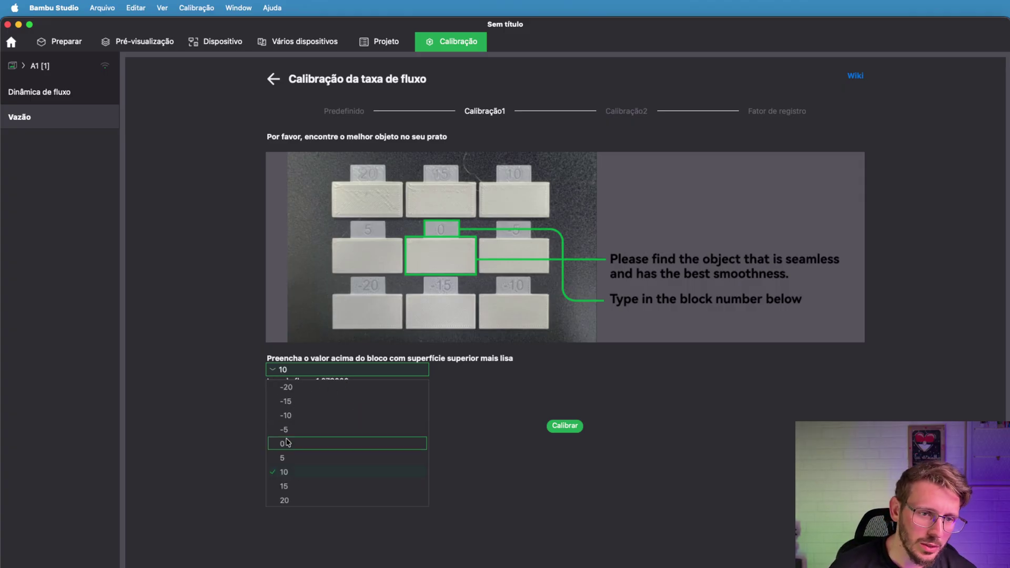
click(287, 443)
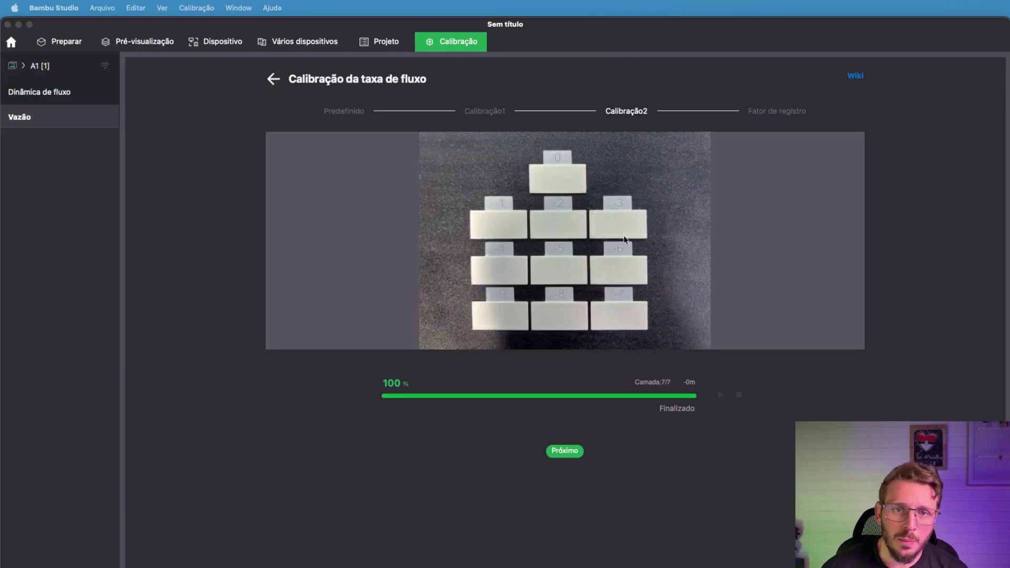
Proceed from the finished second calibration pass to the save stage and choose 0 as its smoothest block value.
click(566, 450)
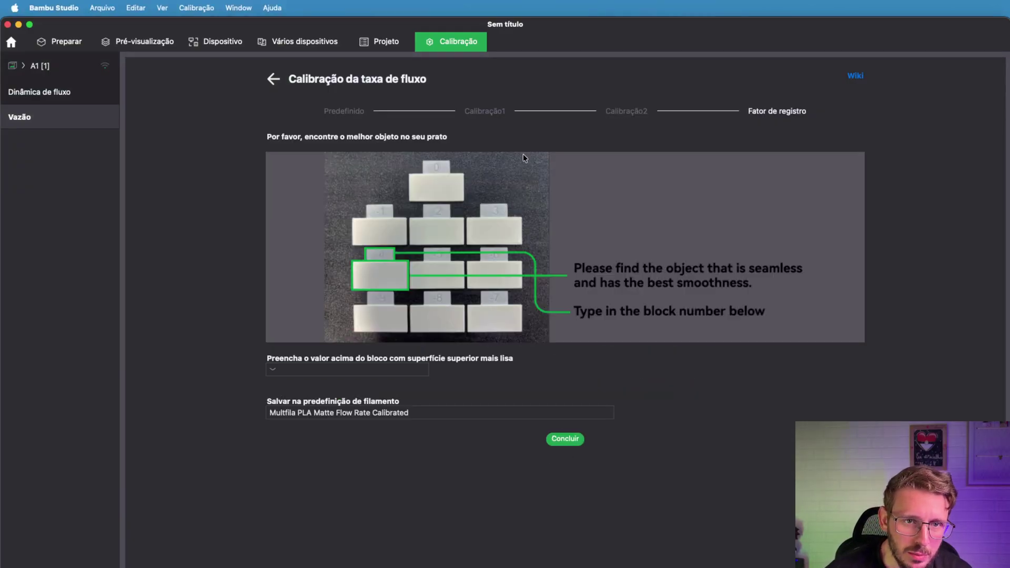
click(316, 369)
click(317, 521)
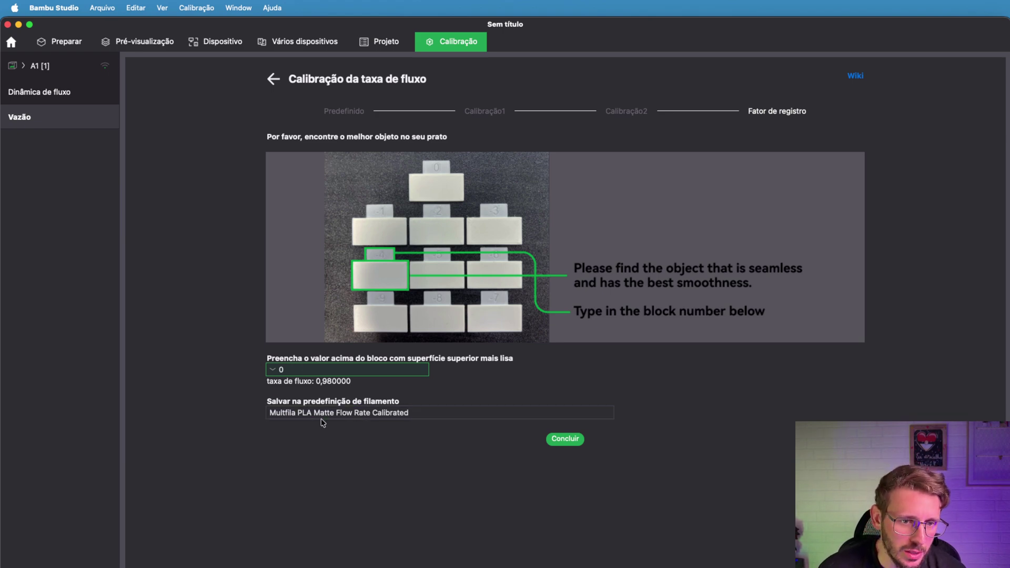
Shorten the filament preset name to Multfila PLA Matte and finish the flow rate calibration, saving it to that preset.
drag(269, 414, 414, 416)
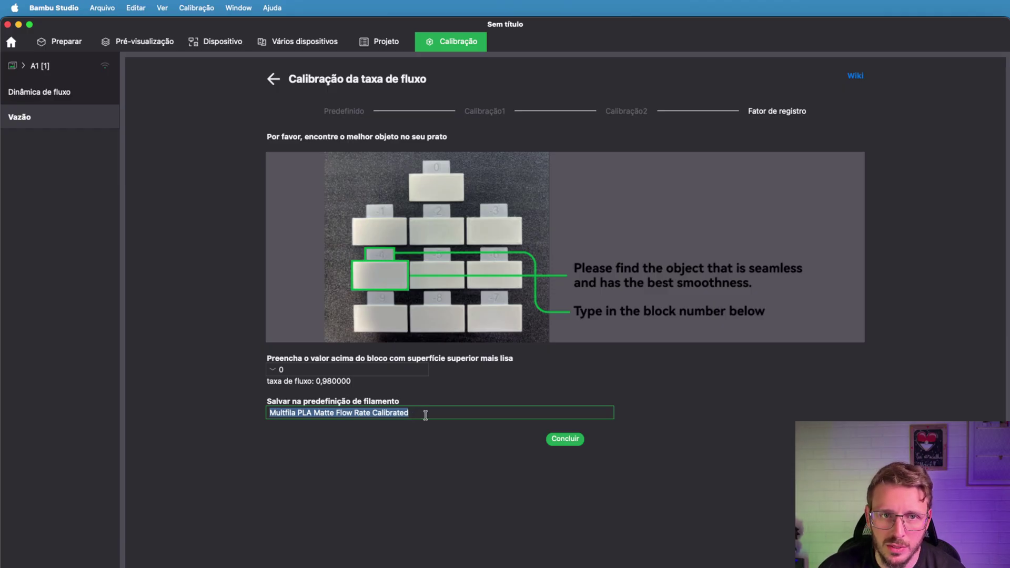
click(410, 434)
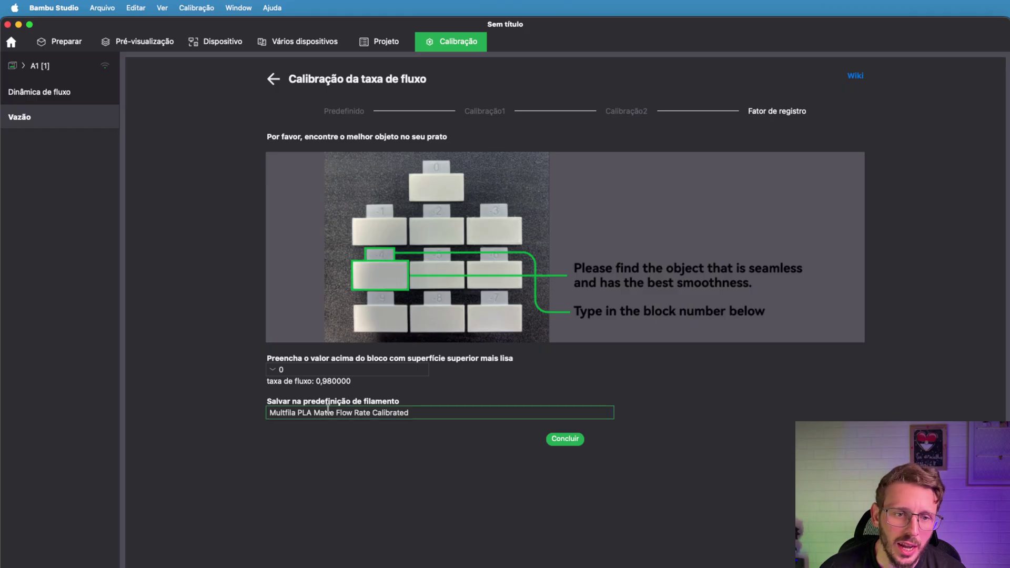
drag(271, 414, 330, 414)
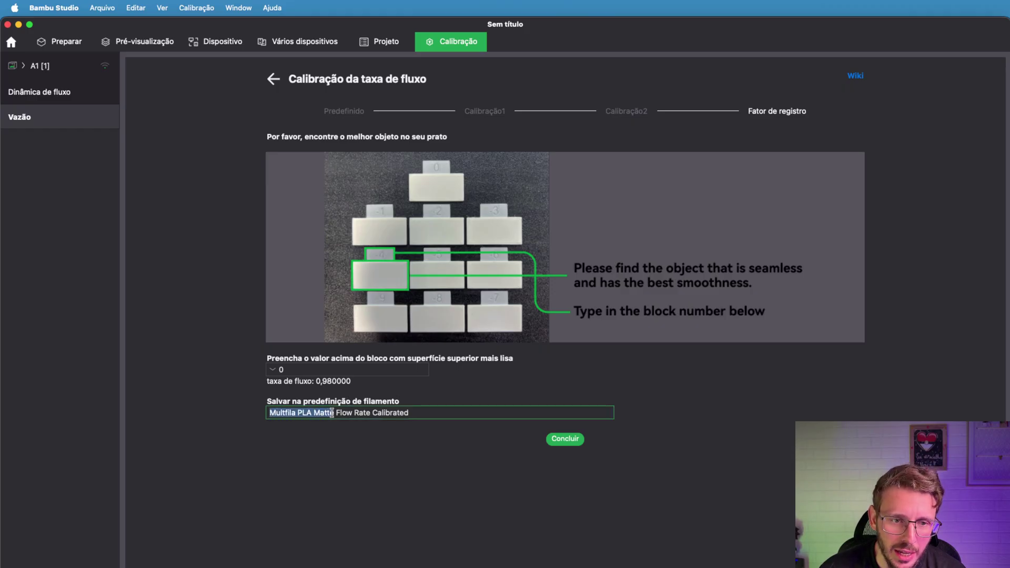
click(334, 414)
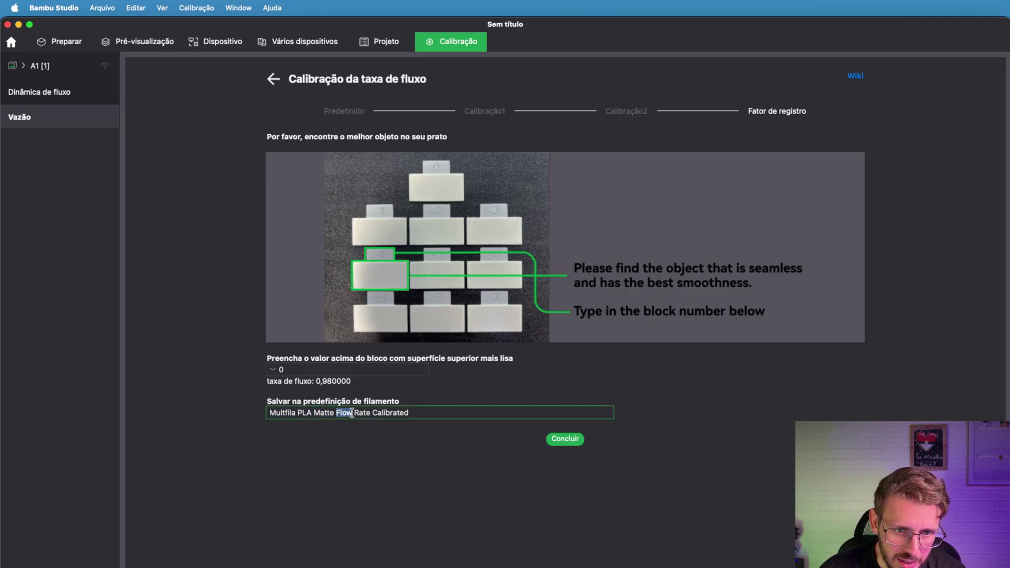
drag(352, 414, 255, 410)
key(BackSpace)
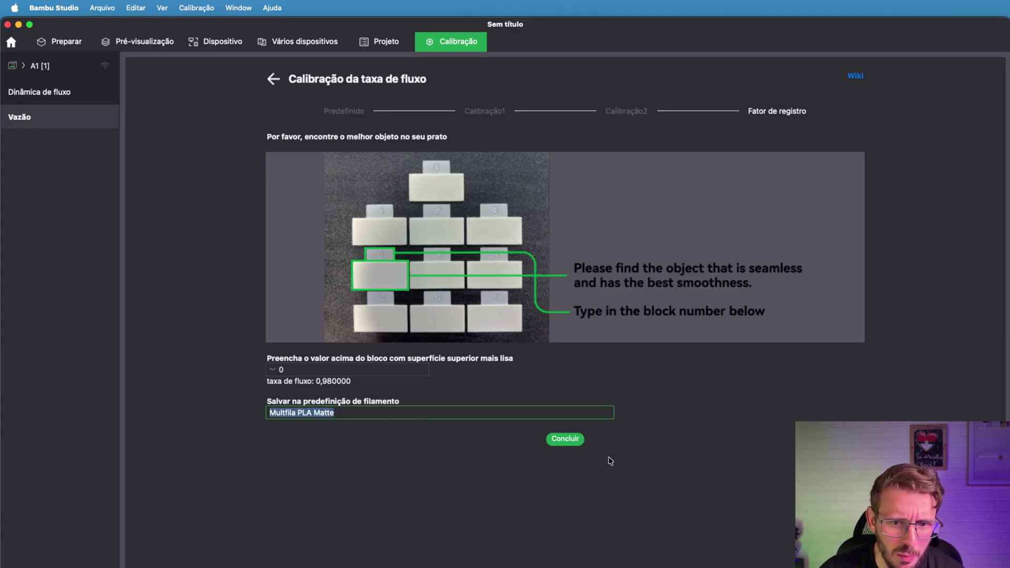
click(565, 439)
click(629, 336)
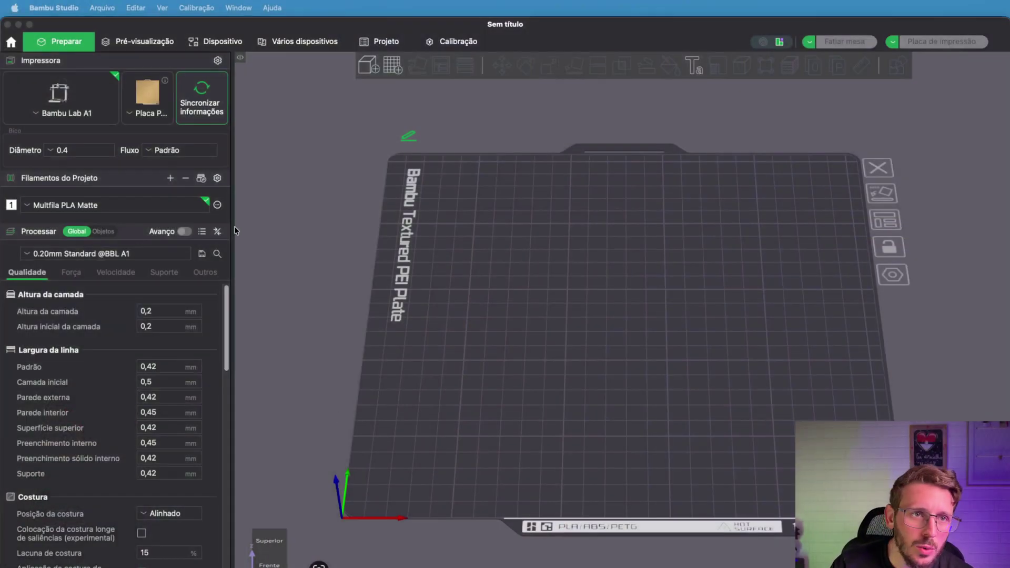
Create a maximum volumetric speed test from 10 to 40 with a 0,5 step and prepare its sliced plate for printing.
click(203, 9)
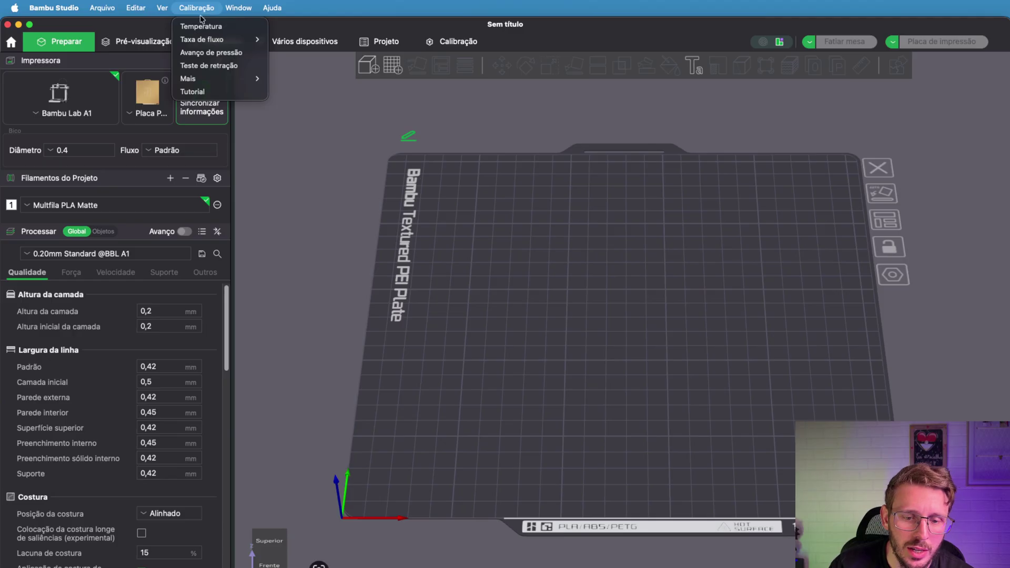
mouse_move(216, 78)
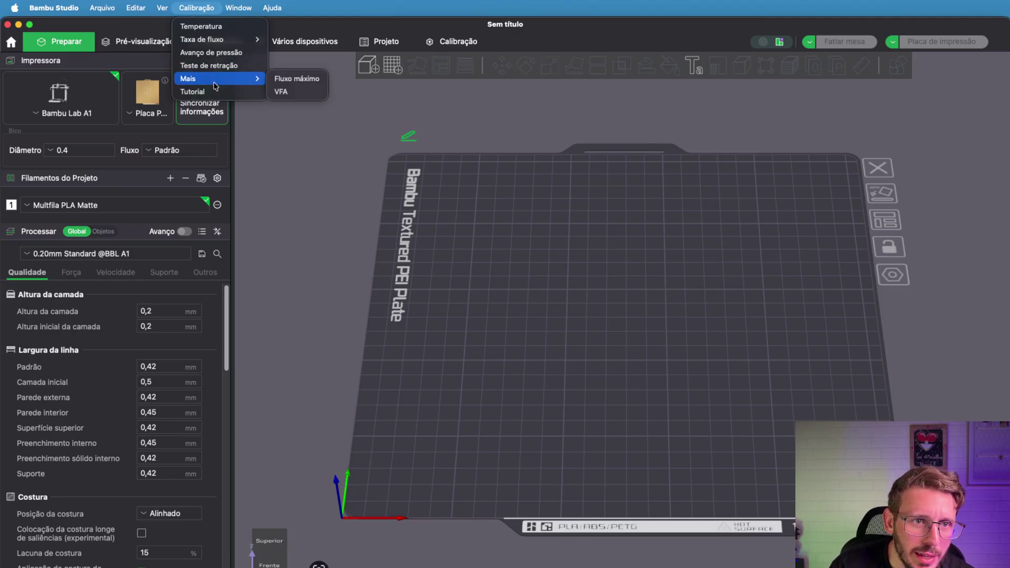
click(285, 79)
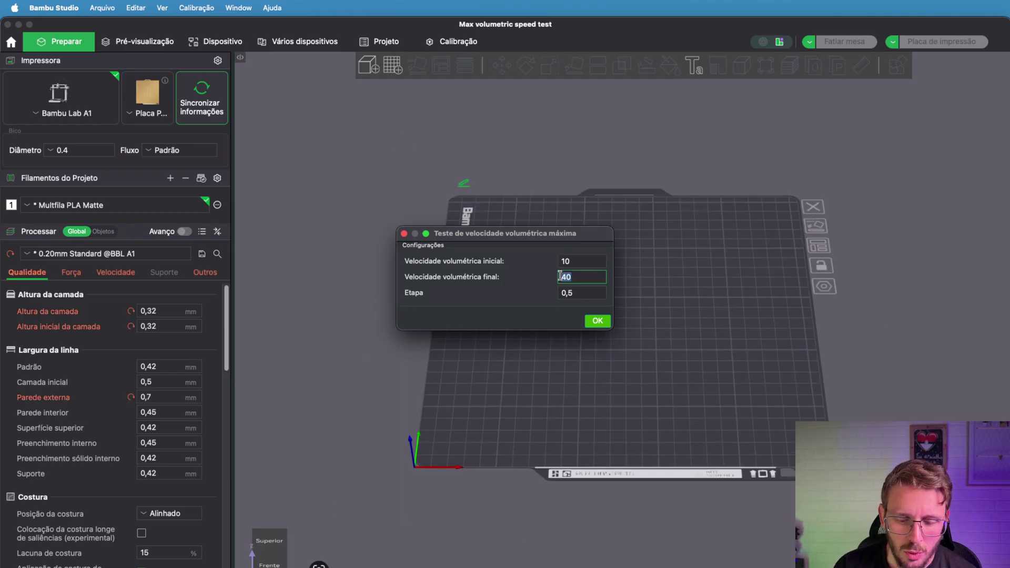
click(598, 322)
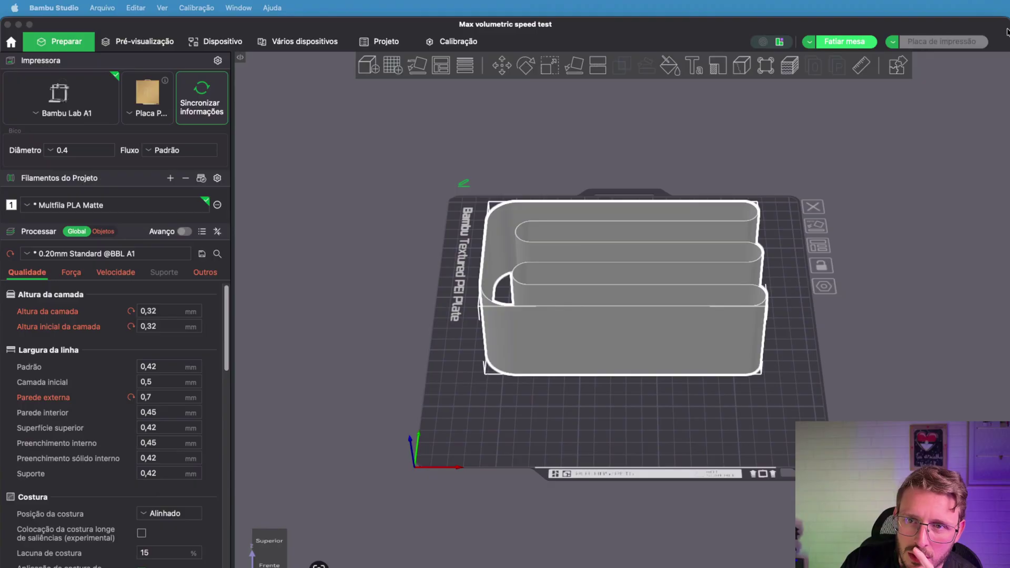
click(853, 45)
click(957, 40)
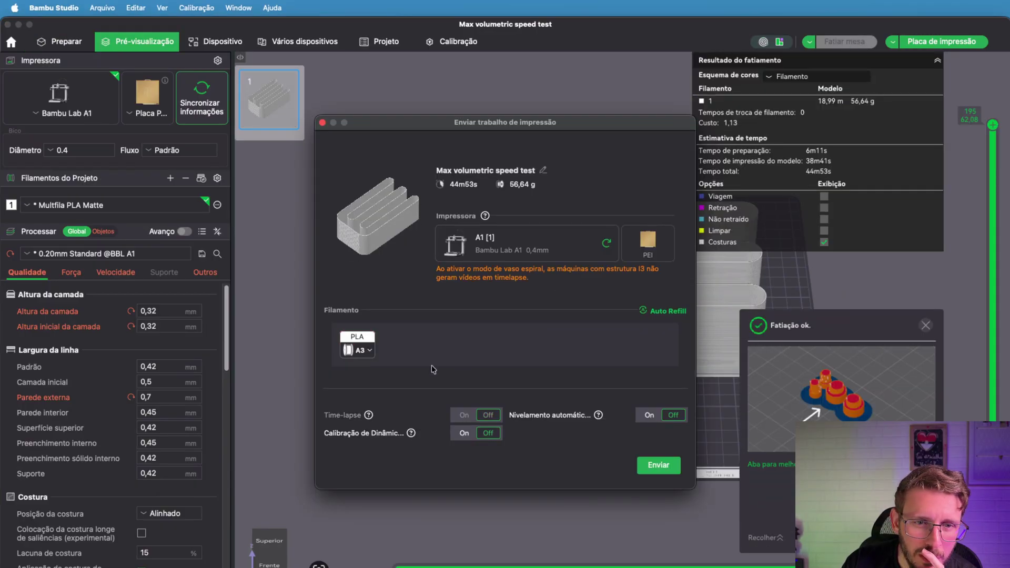
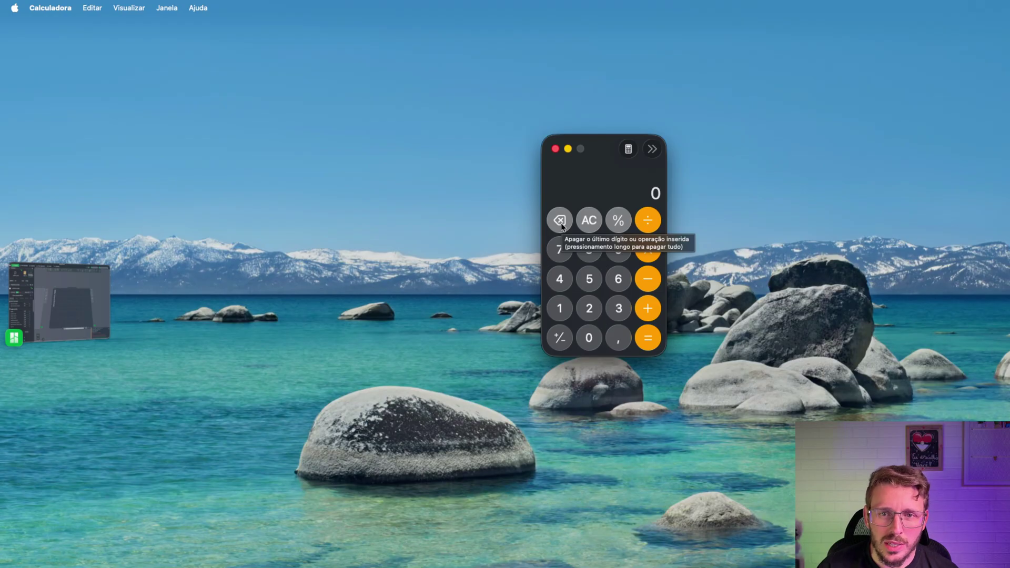
Calculate 10+25÷2 for the filament's maximum volumetric speed.
text(10)
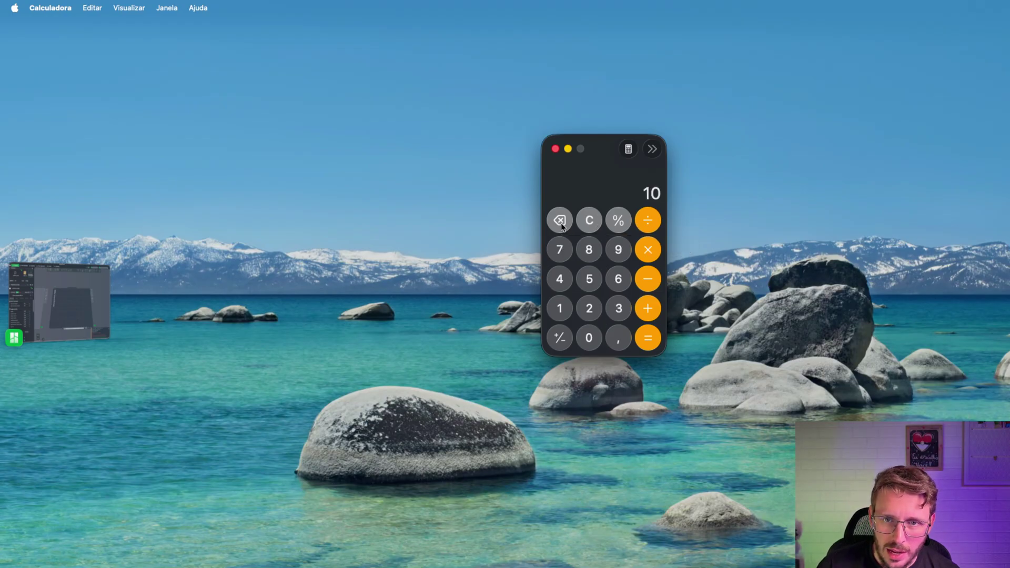
text(+25÷2)
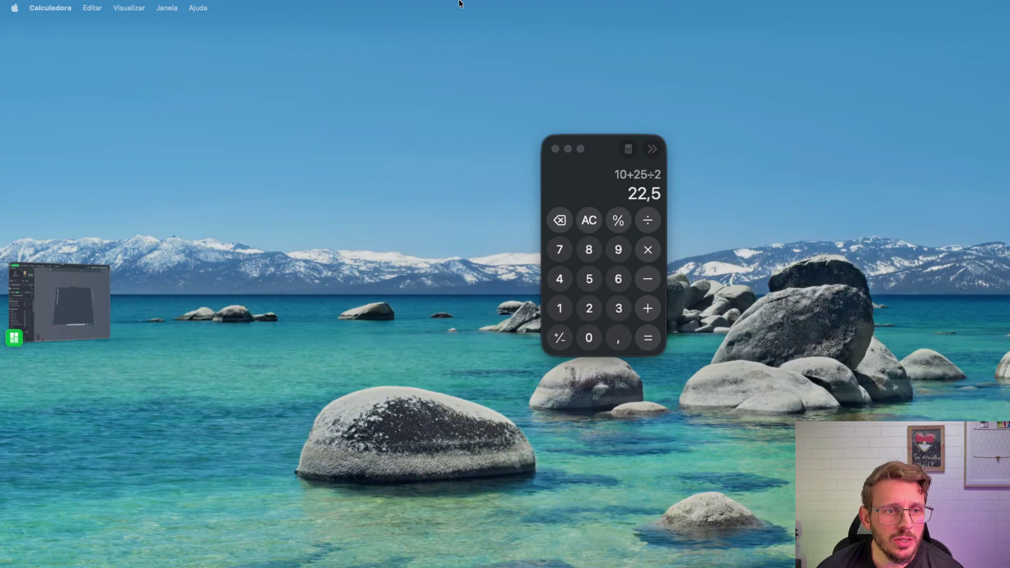
Switch to Bambu Studio and set the maximum volumetric speed to 21 mm³/s in the Multfila PLA Matte filament settings.
click(80, 283)
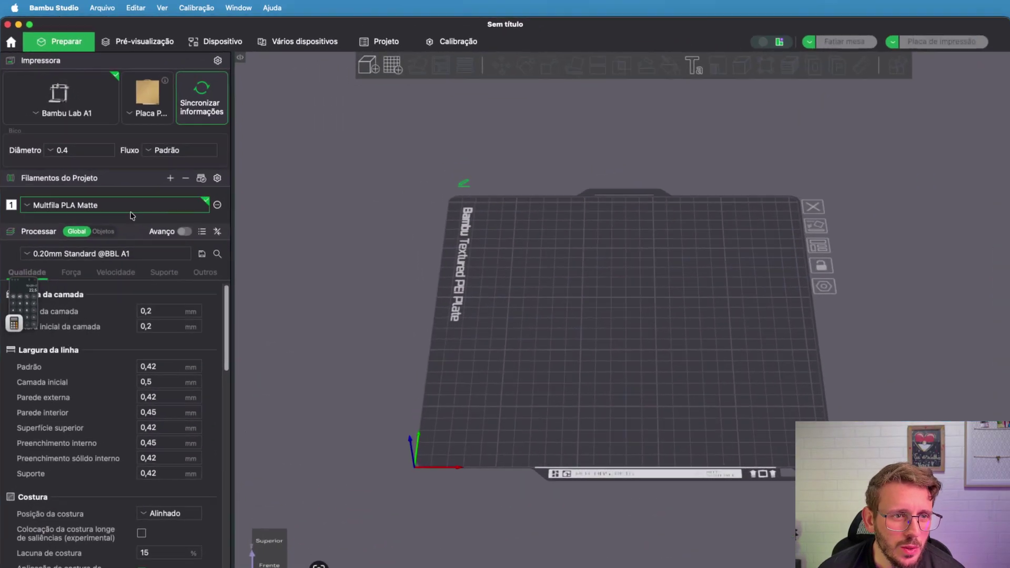
click(218, 205)
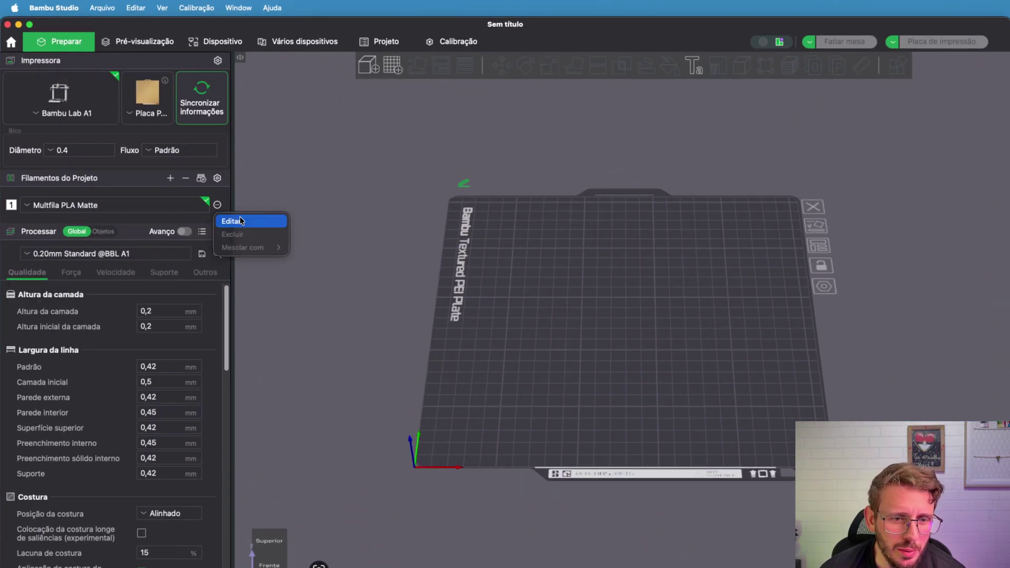
click(232, 221)
scroll(638, 276, down, 3)
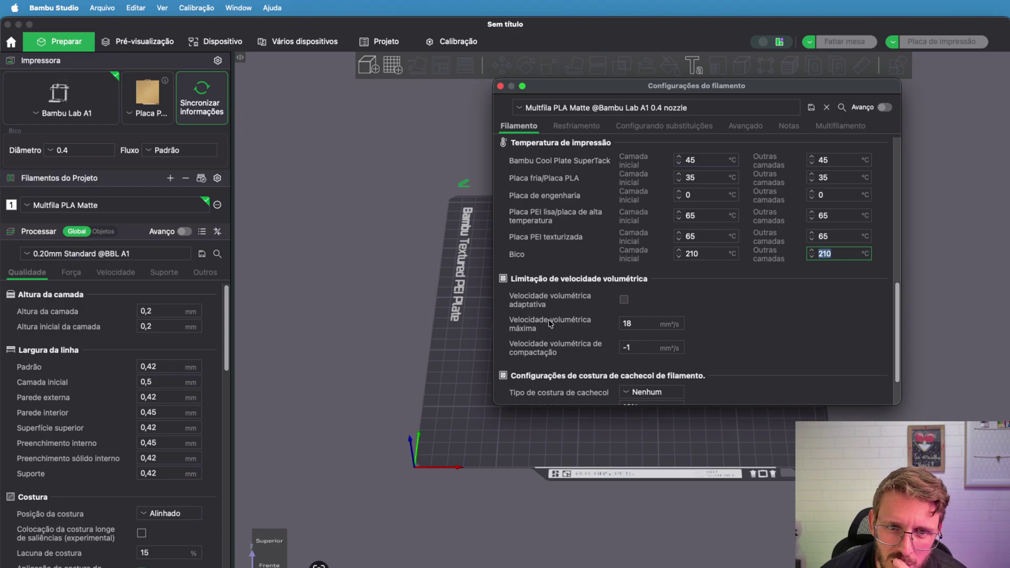
click(638, 322)
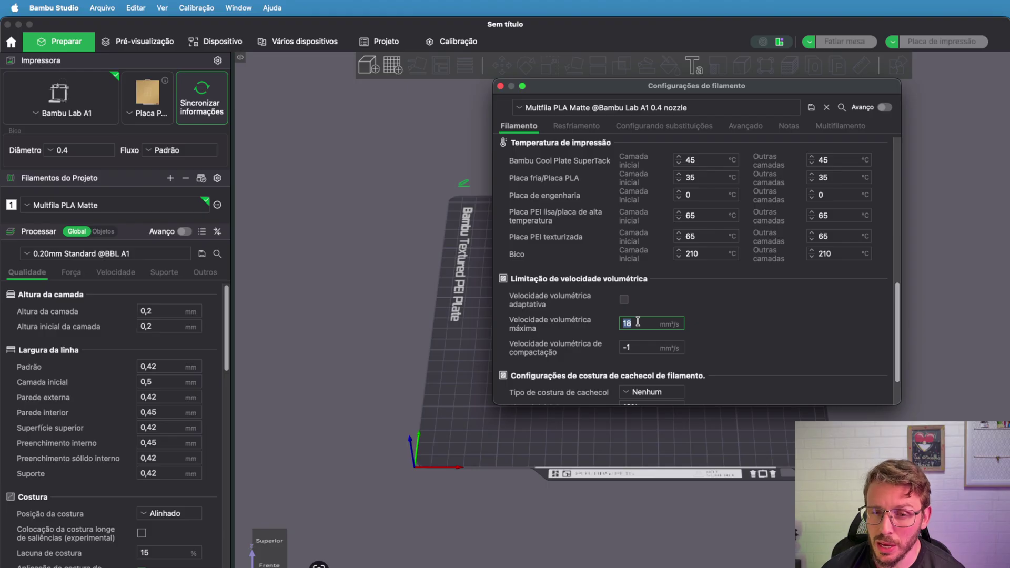
text(21)
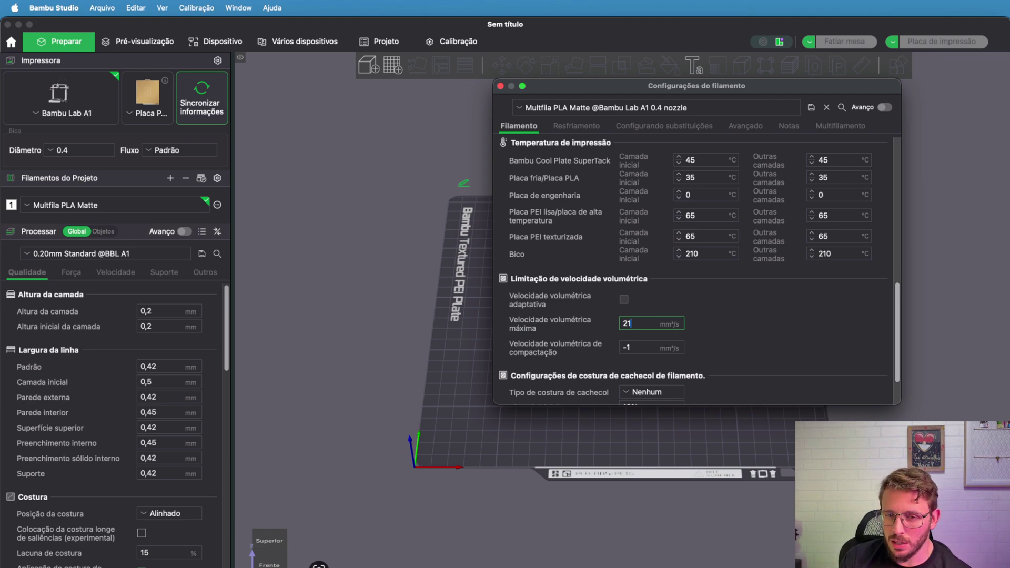
Switch to Calculator and compute the print speed limit as 21÷0,2÷0,4.
key(super+Tab)
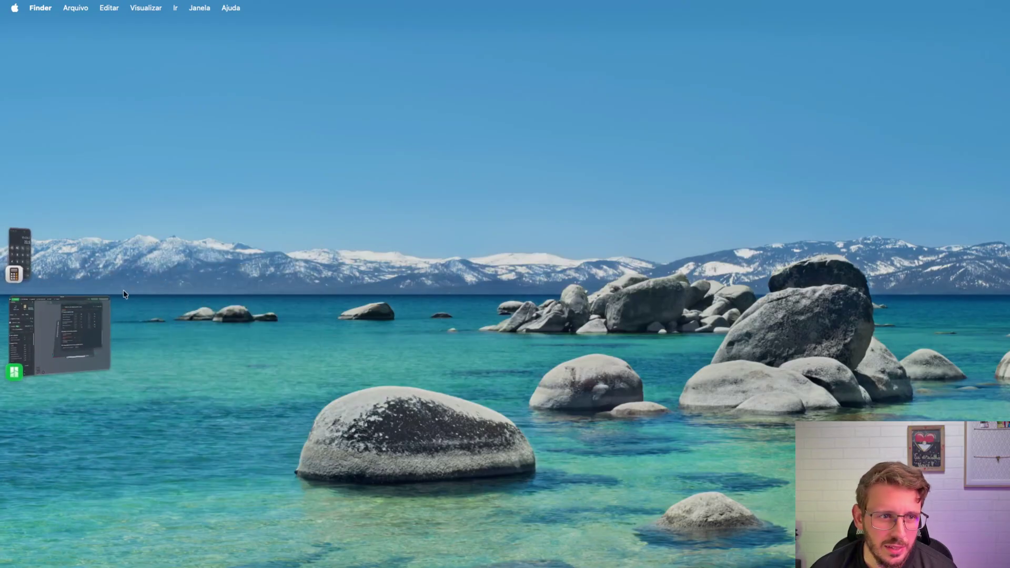
click(30, 245)
click(560, 221)
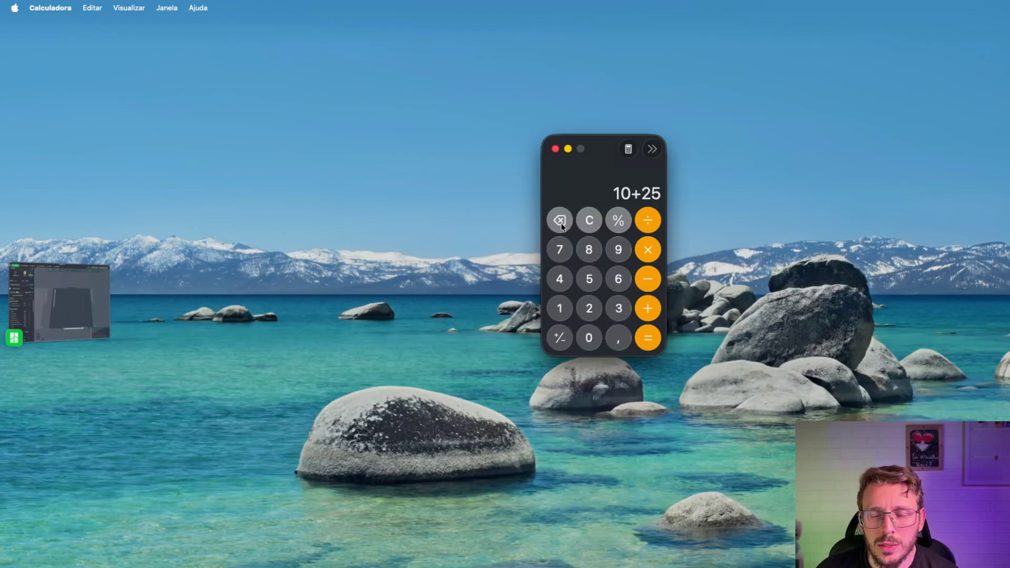
text(21)
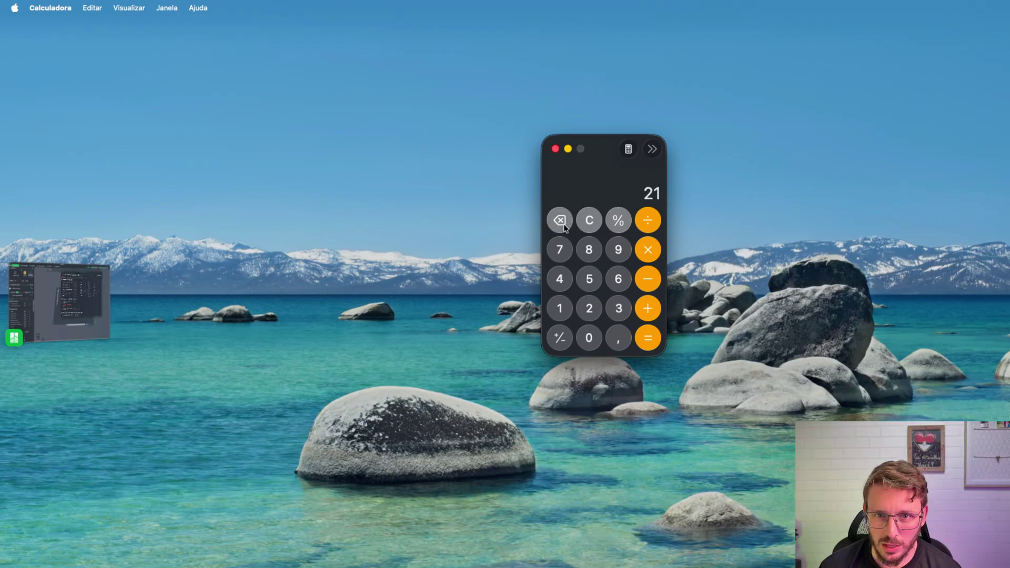
text(/0)
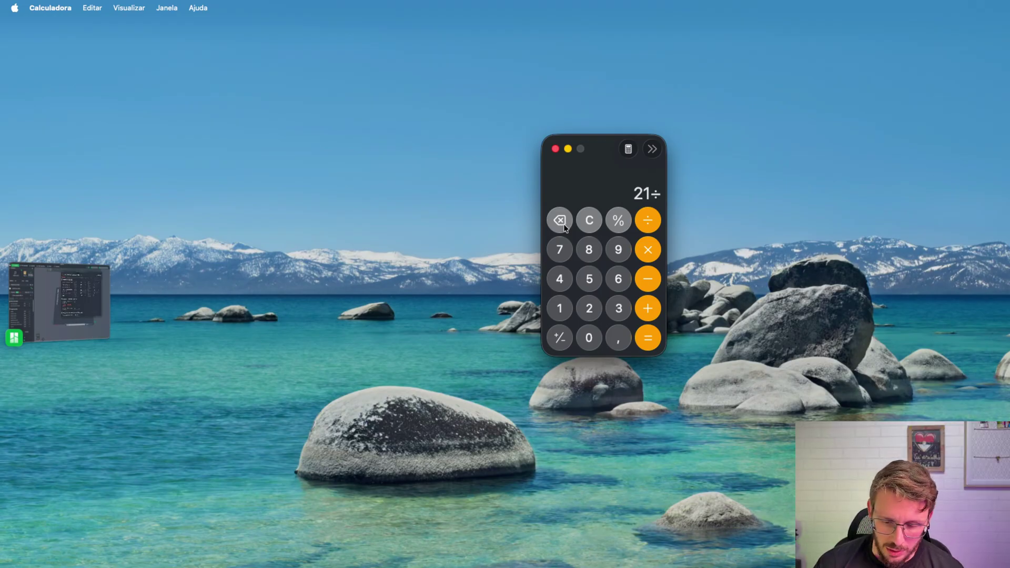
text(,2)
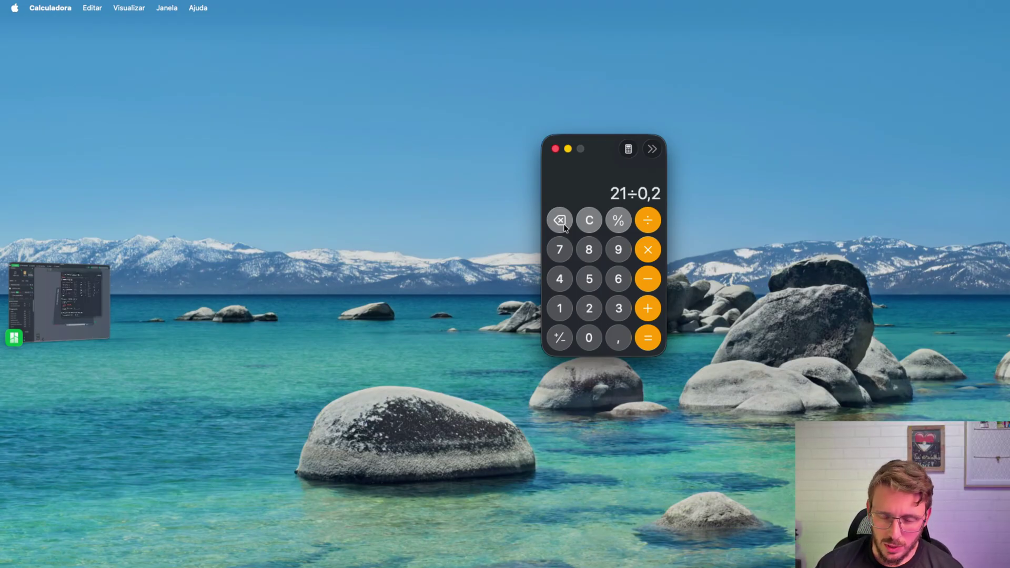
text(*/0,4)
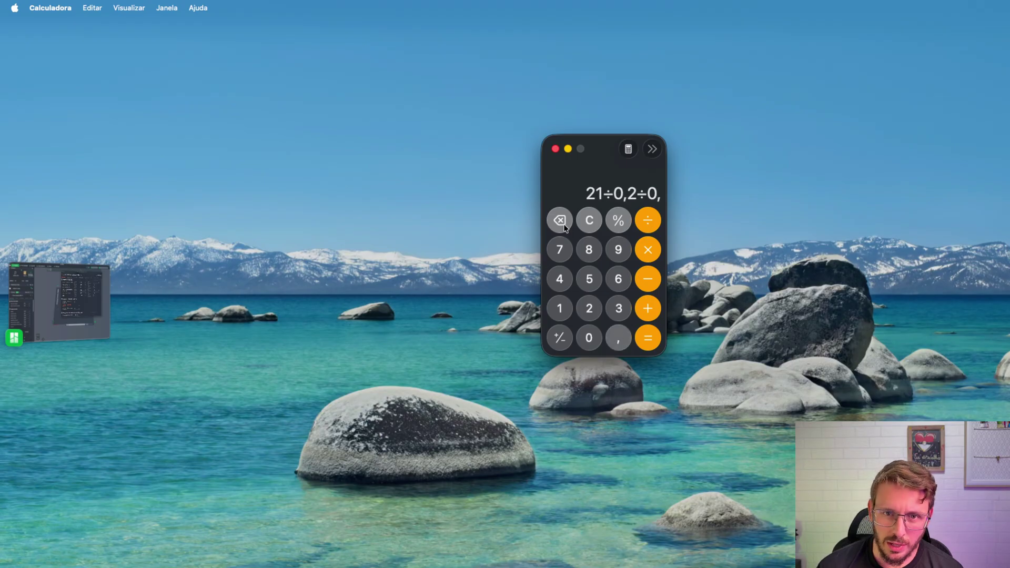
key(Return)
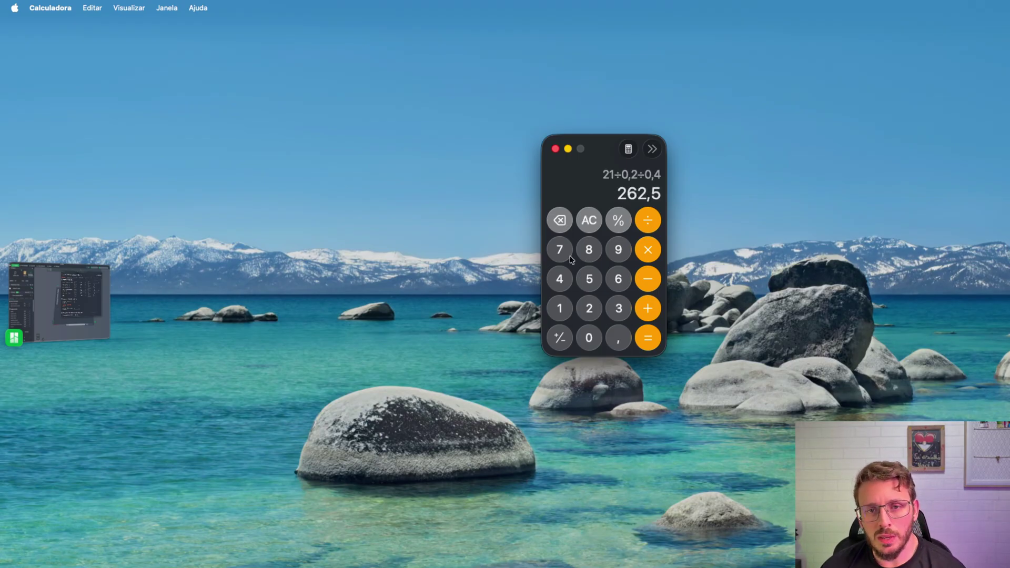
click(379, 443)
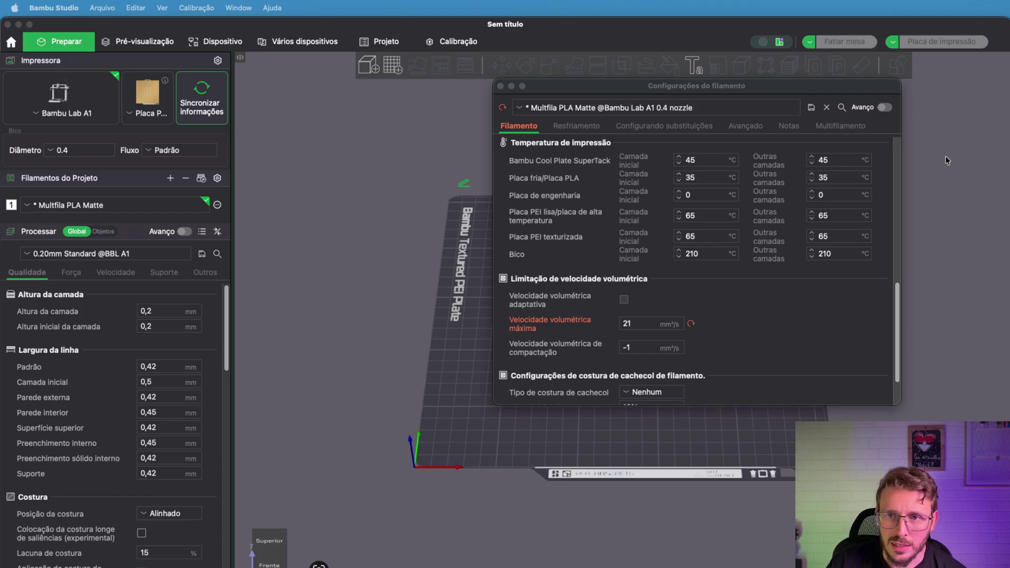
Save the modified Multfila PLA Matte filament preset and close its settings.
click(811, 107)
click(731, 283)
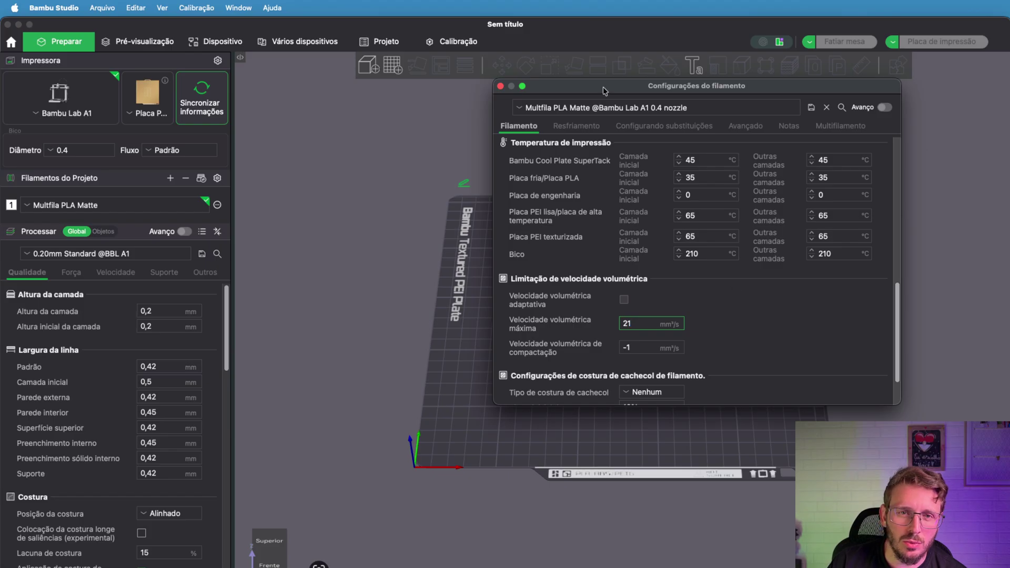
click(500, 86)
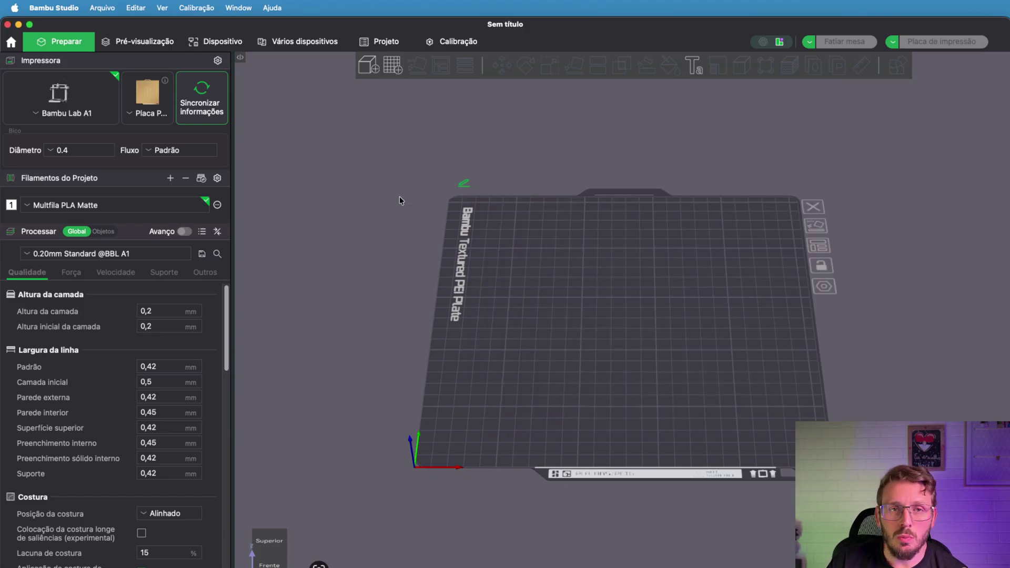
Create a retraction test from 0 to 2 with a 0,1 mm step.
click(203, 9)
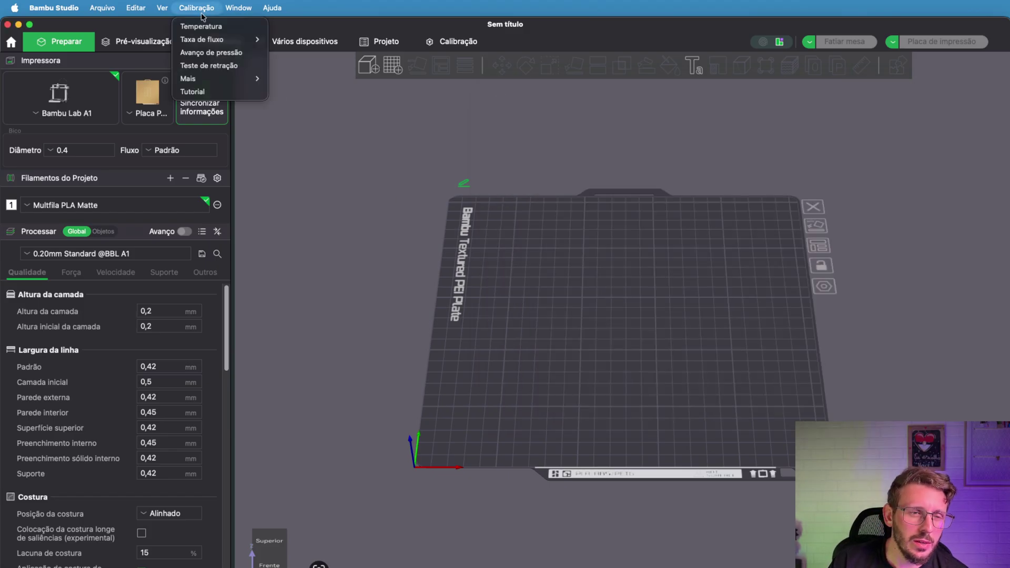
click(230, 67)
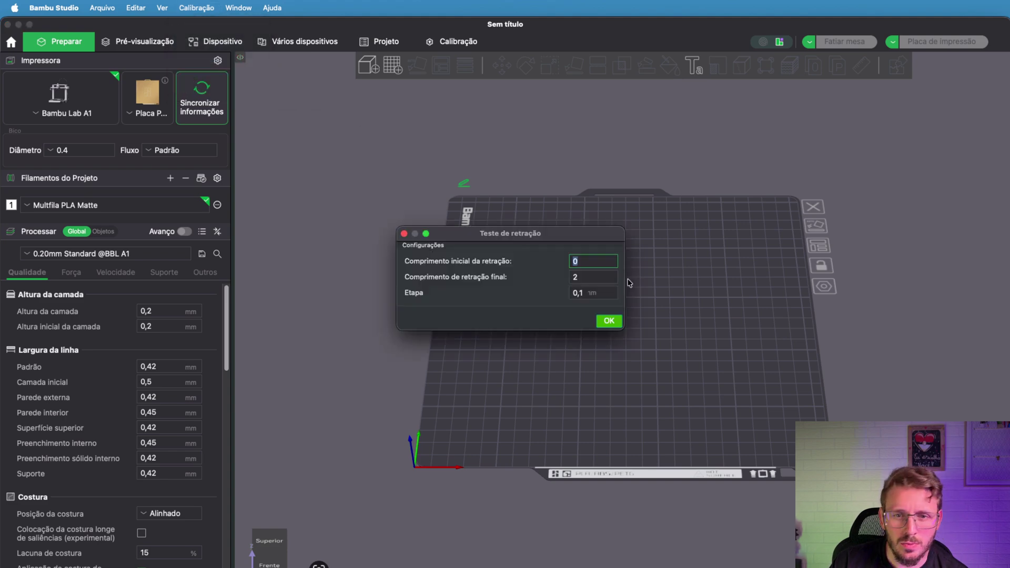
click(612, 322)
Examine the sliced retraction towers and step back through the toolpath to the travel move between them.
scroll(635, 357, up, 3)
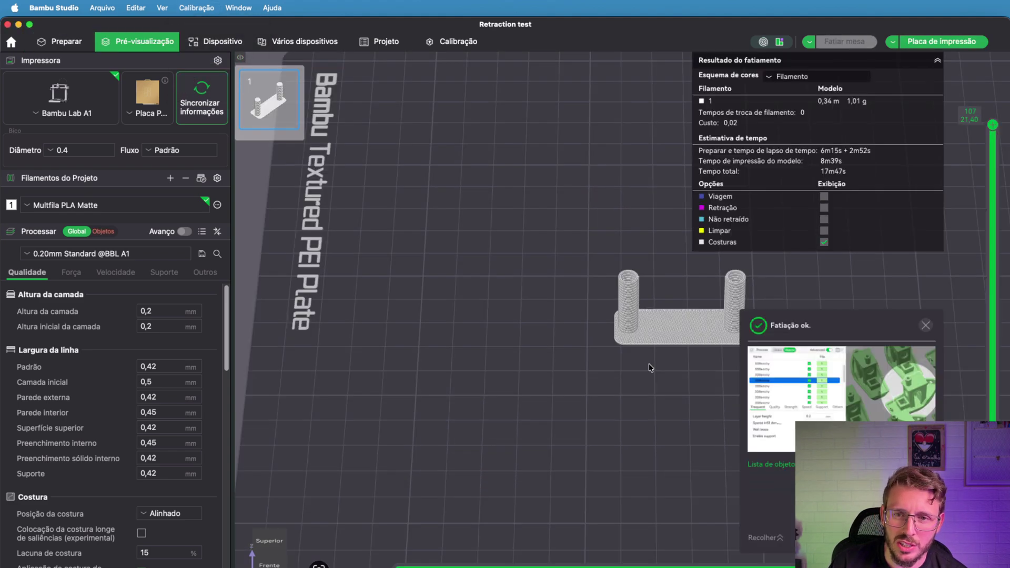
right_drag(639, 351, 601, 364)
click(821, 79)
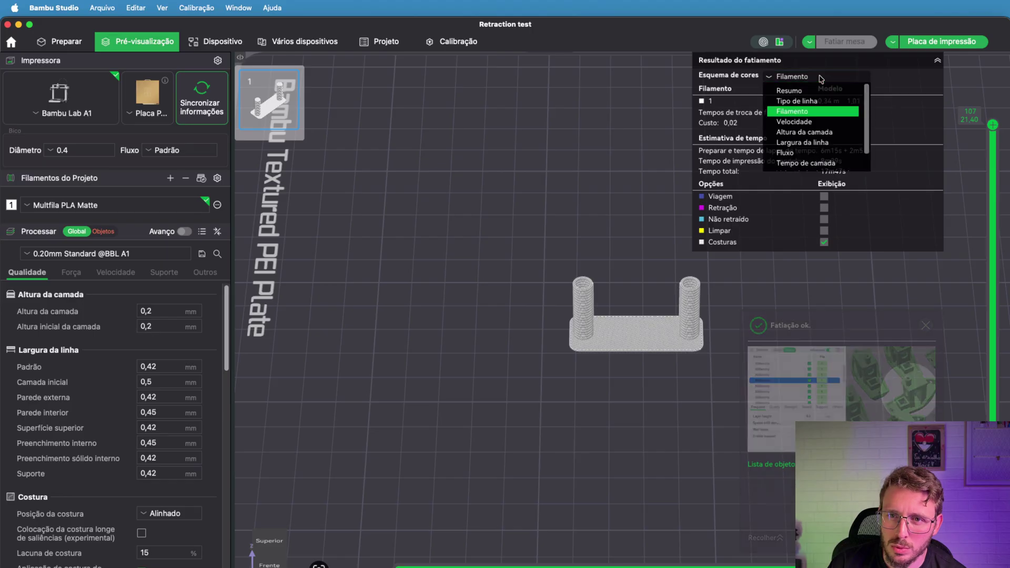
click(821, 78)
drag(848, 566, 607, 553)
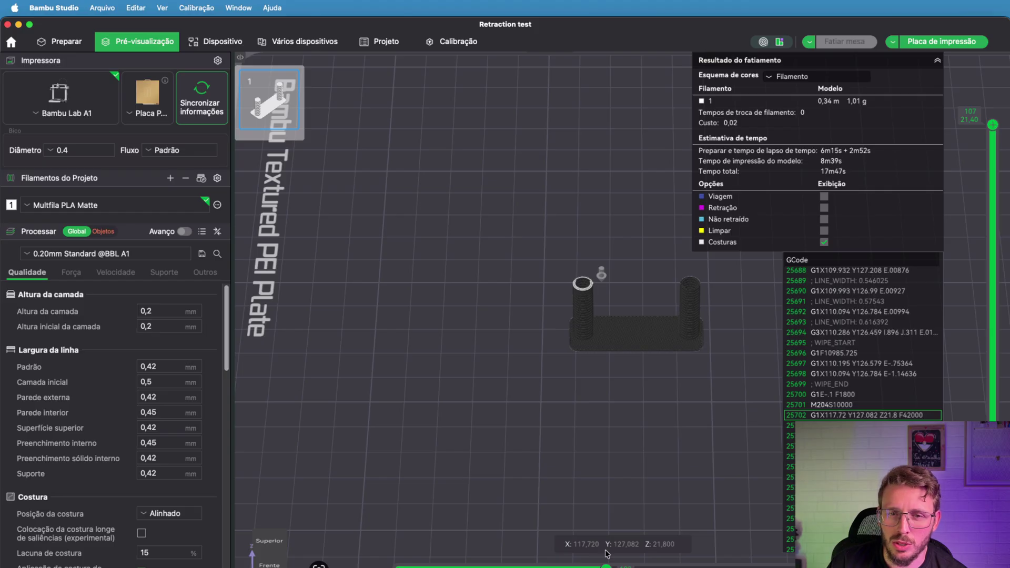
mouse_move(607, 552)
mouse_down()
mouse_move(394, 566)
mouse_move(627, 538)
mouse_move(606, 538)
mouse_up()
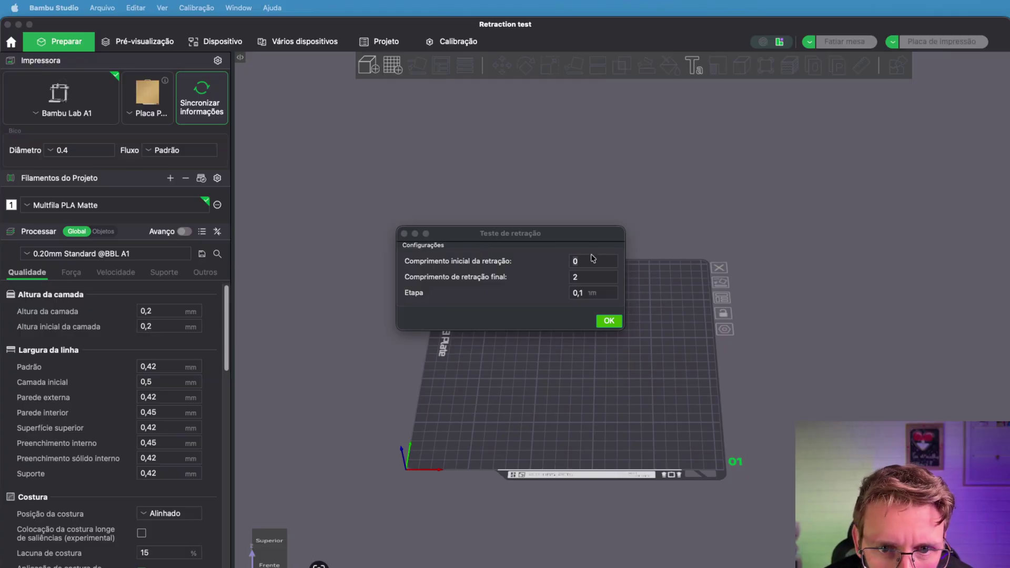
Generate the retraction test again from 0 to 2 with a 0,1 mm step.
click(587, 261)
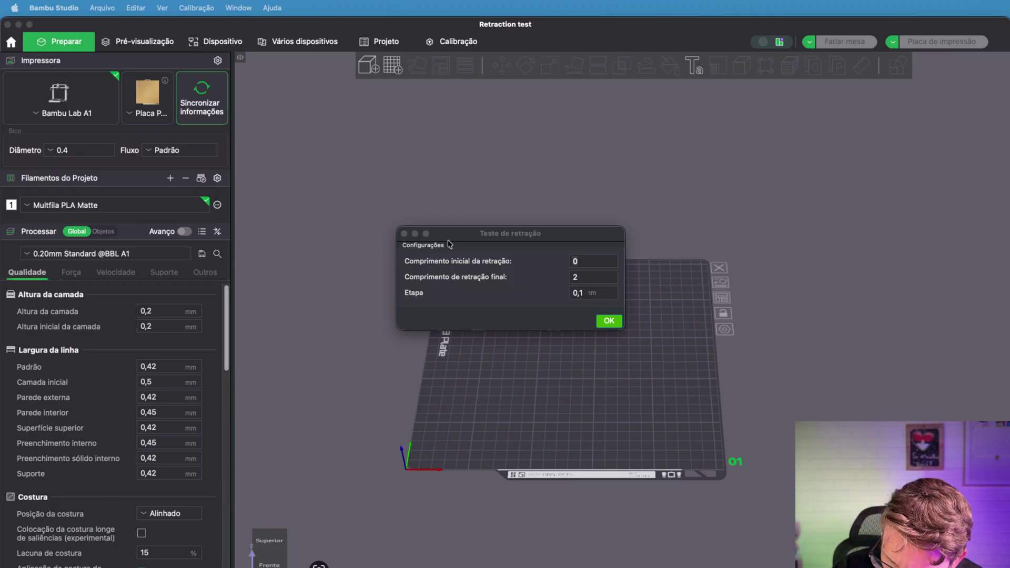
click(602, 320)
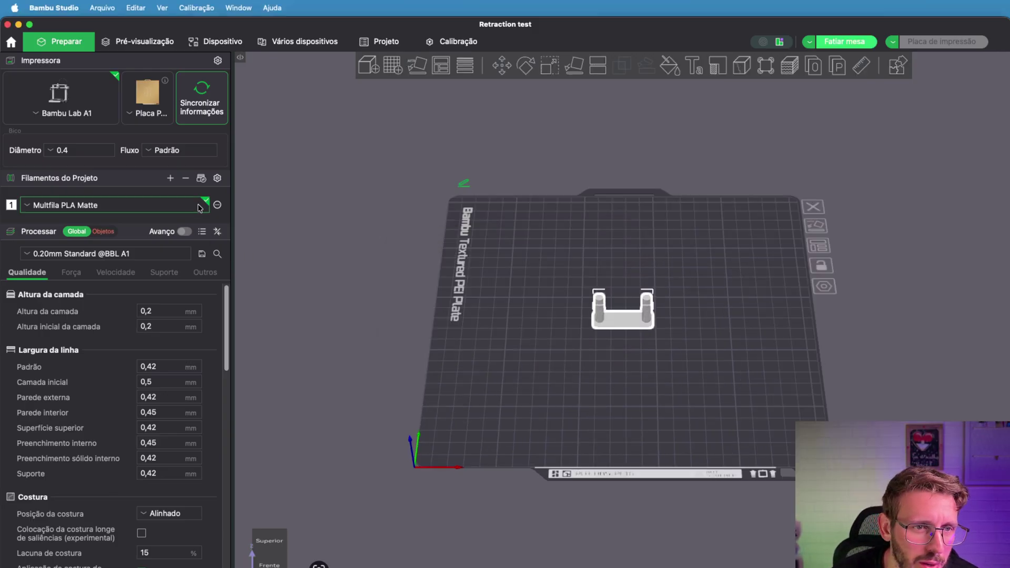
Open the retraction overrides in the Multfila PLA Matte filament settings.
click(217, 205)
click(232, 221)
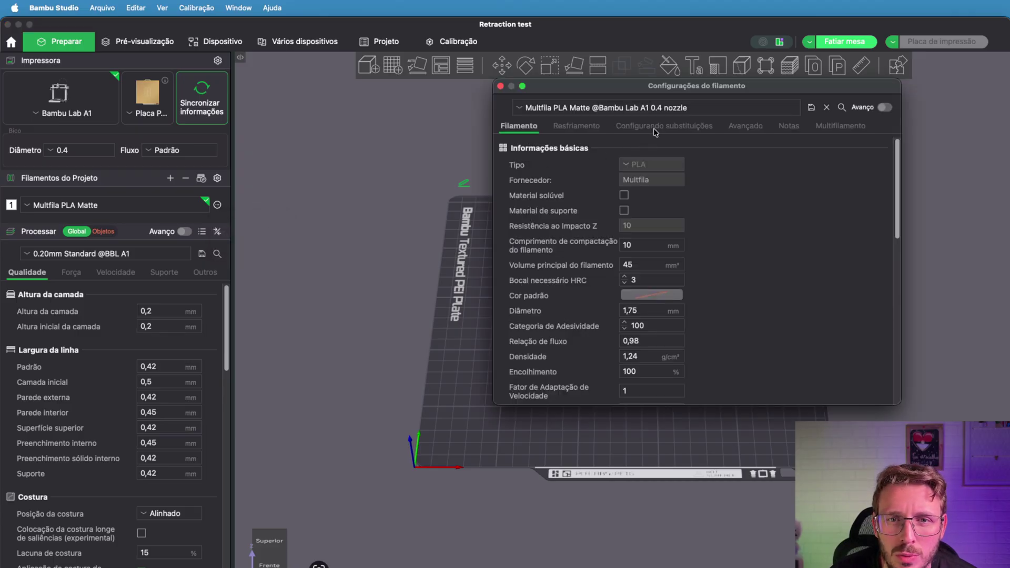
click(656, 129)
click(514, 165)
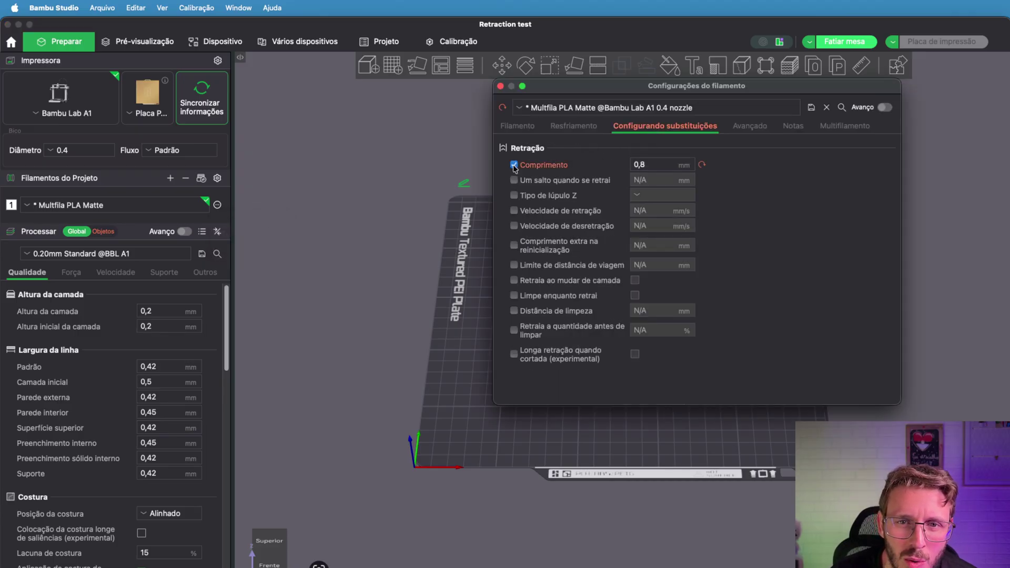
click(655, 166)
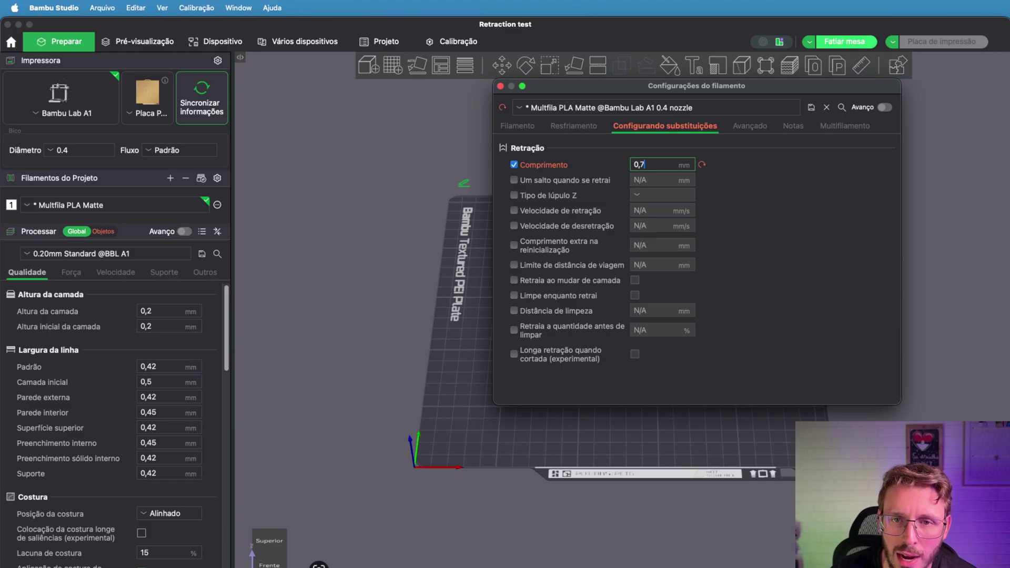
click(701, 166)
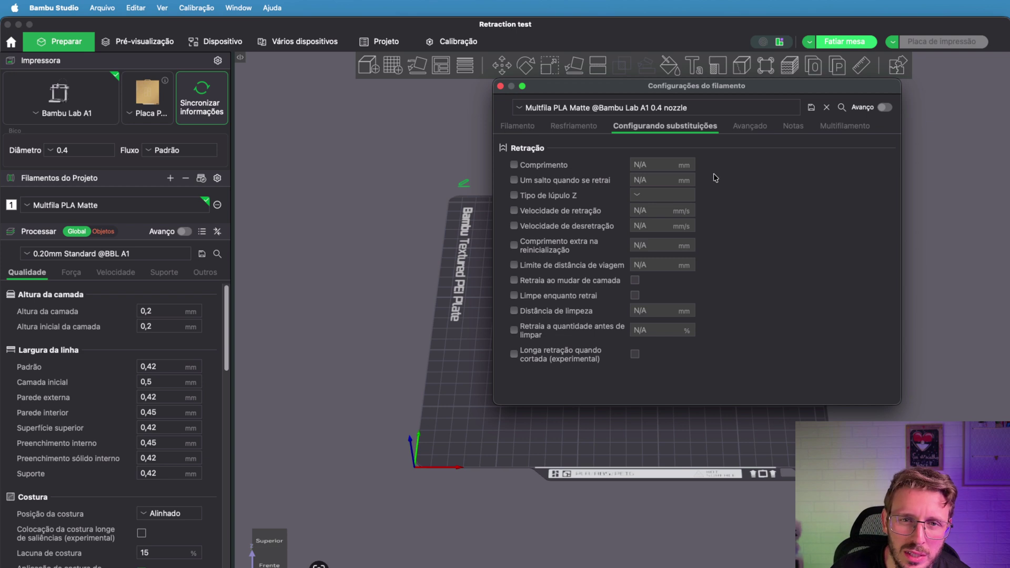
Enable the filament's retraction length override at 0,8 mm.
click(514, 165)
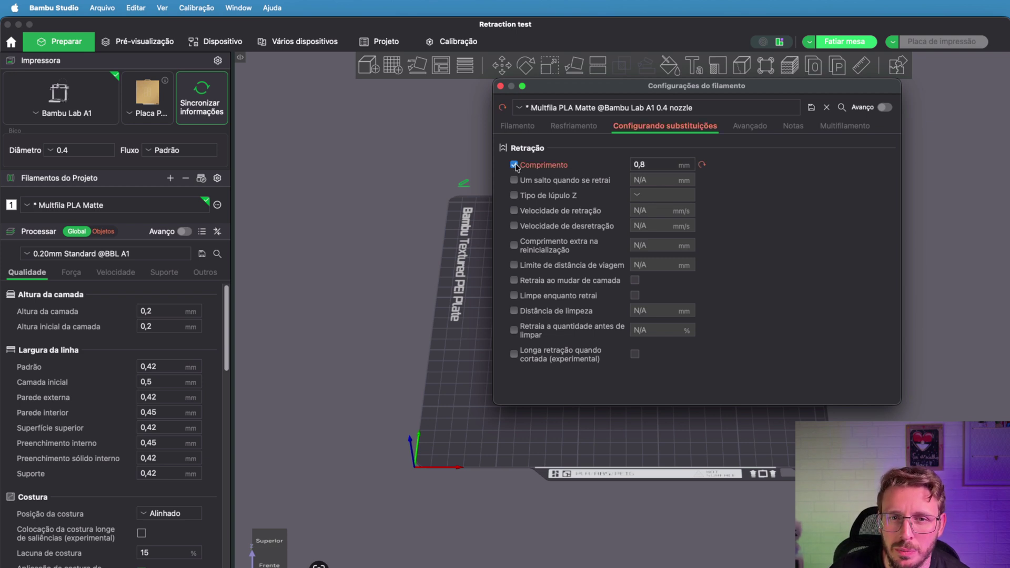